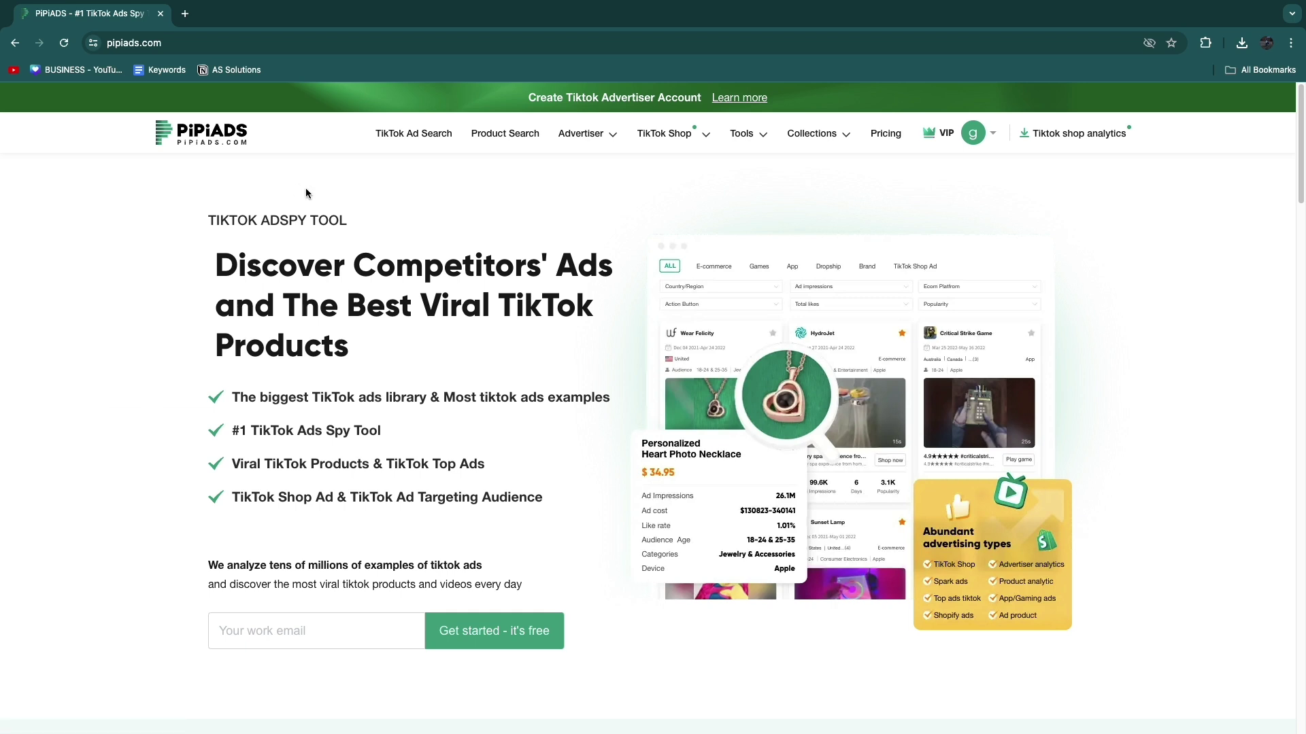
# Open the TikTok ad search and sort the ads by Ad Impressions
pyautogui.click(405, 136)
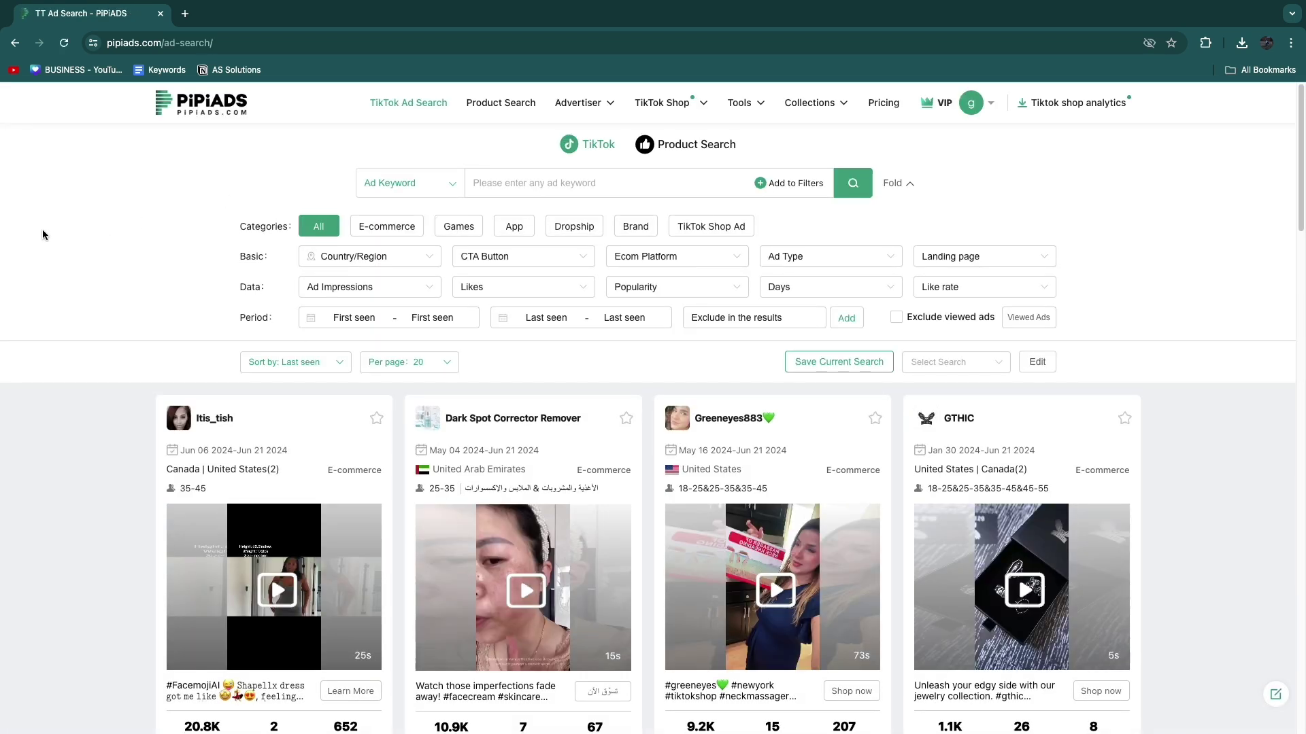
pyautogui.click(268, 362)
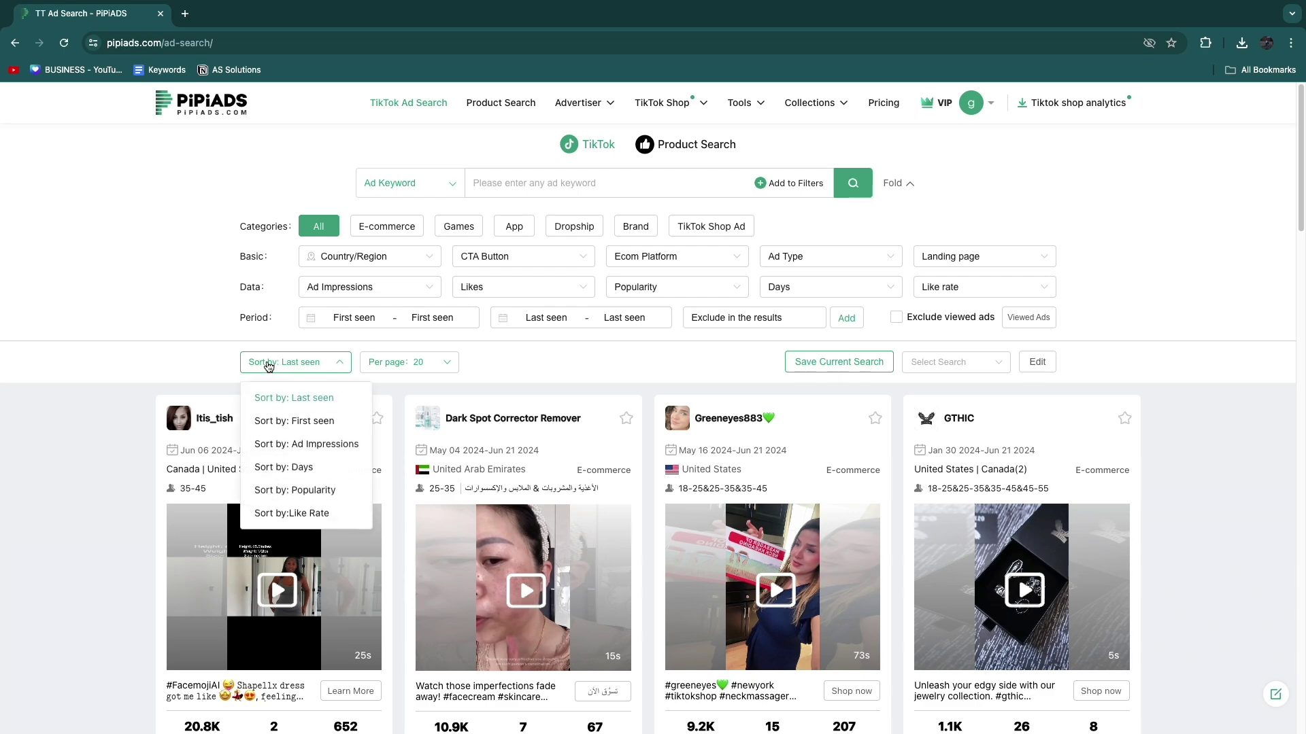
pyautogui.click(306, 444)
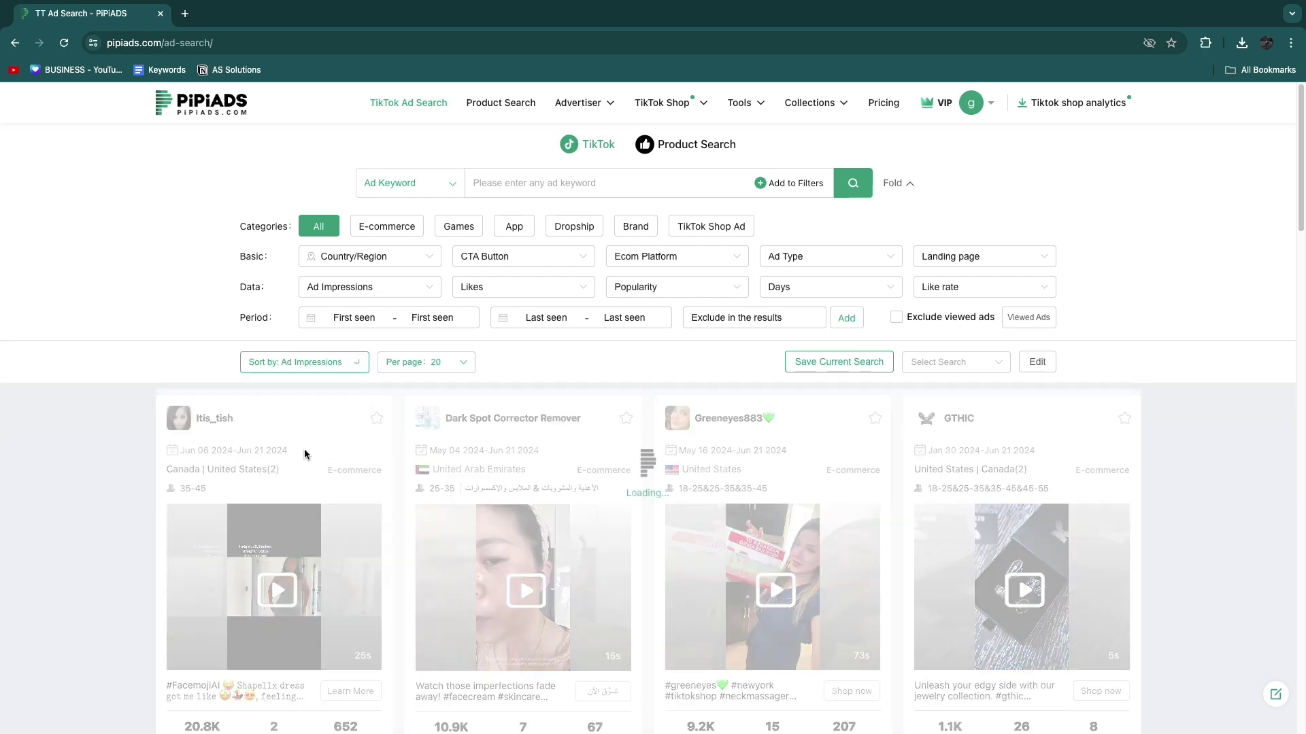
pyautogui.scroll(-7, 84, 401)
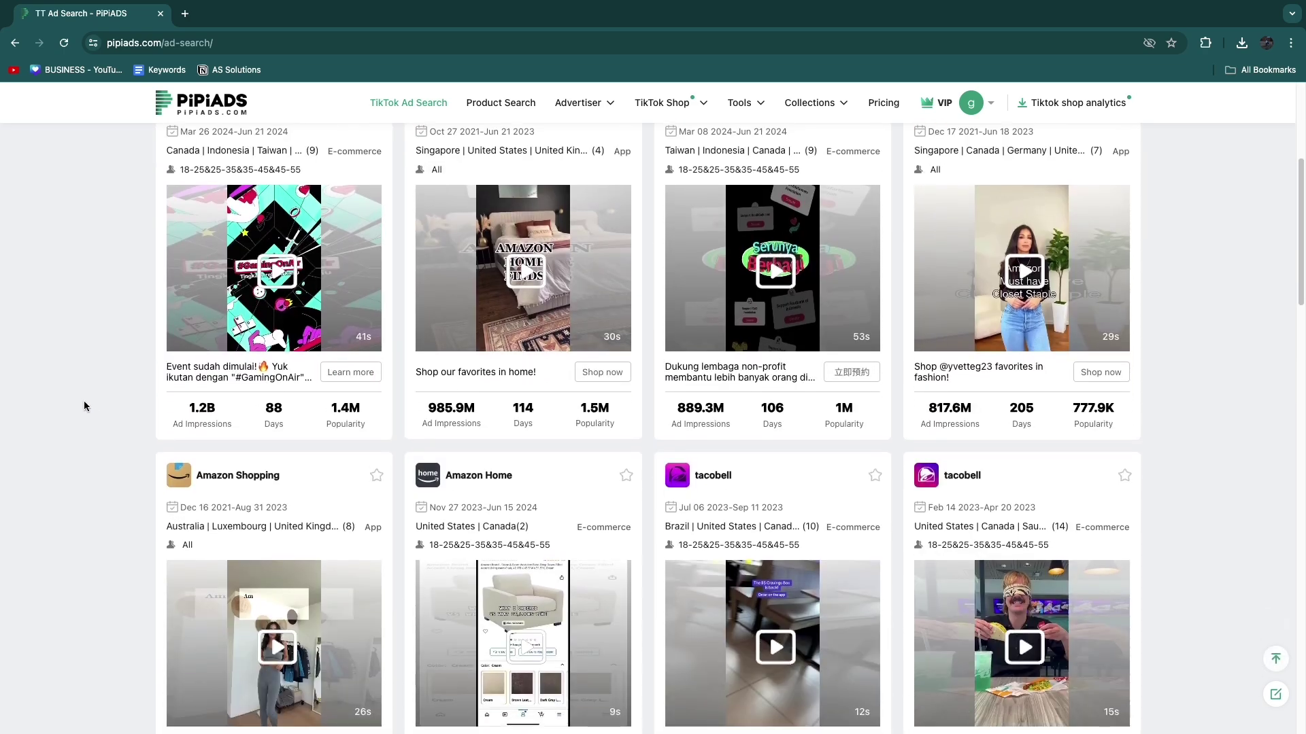
pyautogui.scroll(-3, 84, 402)
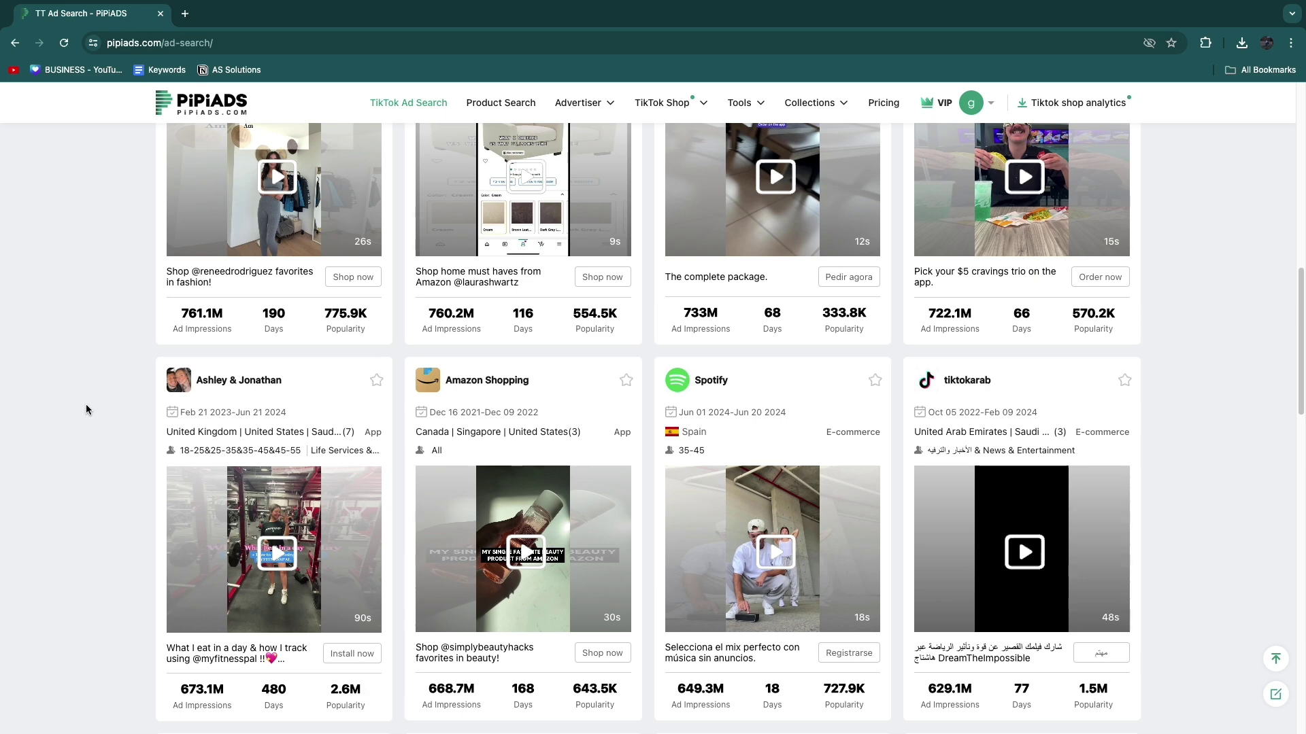
# Filter the ads by country to show only those from the United States
pyautogui.scroll(7, 82, 402)
pyautogui.scroll(3, 82, 402)
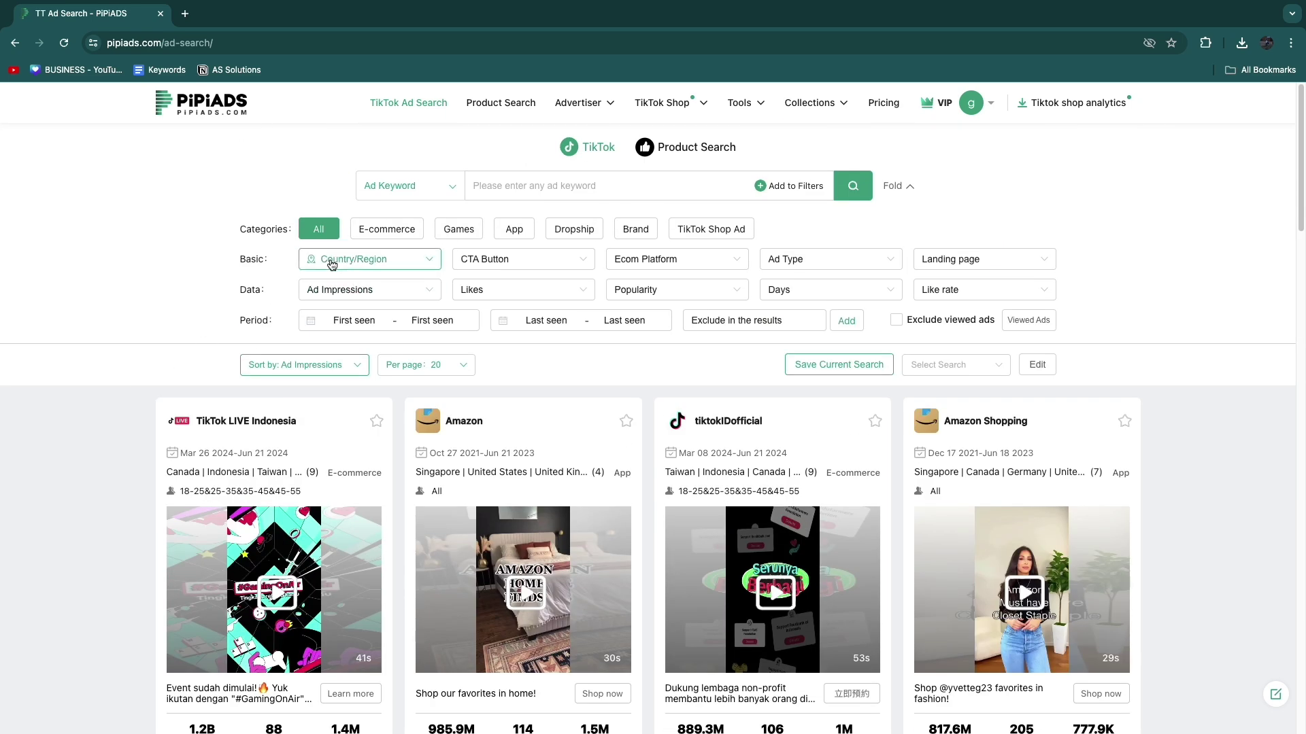
pyautogui.click(374, 259)
pyautogui.scroll(-5, 310, 463)
pyautogui.scroll(5, 326, 408)
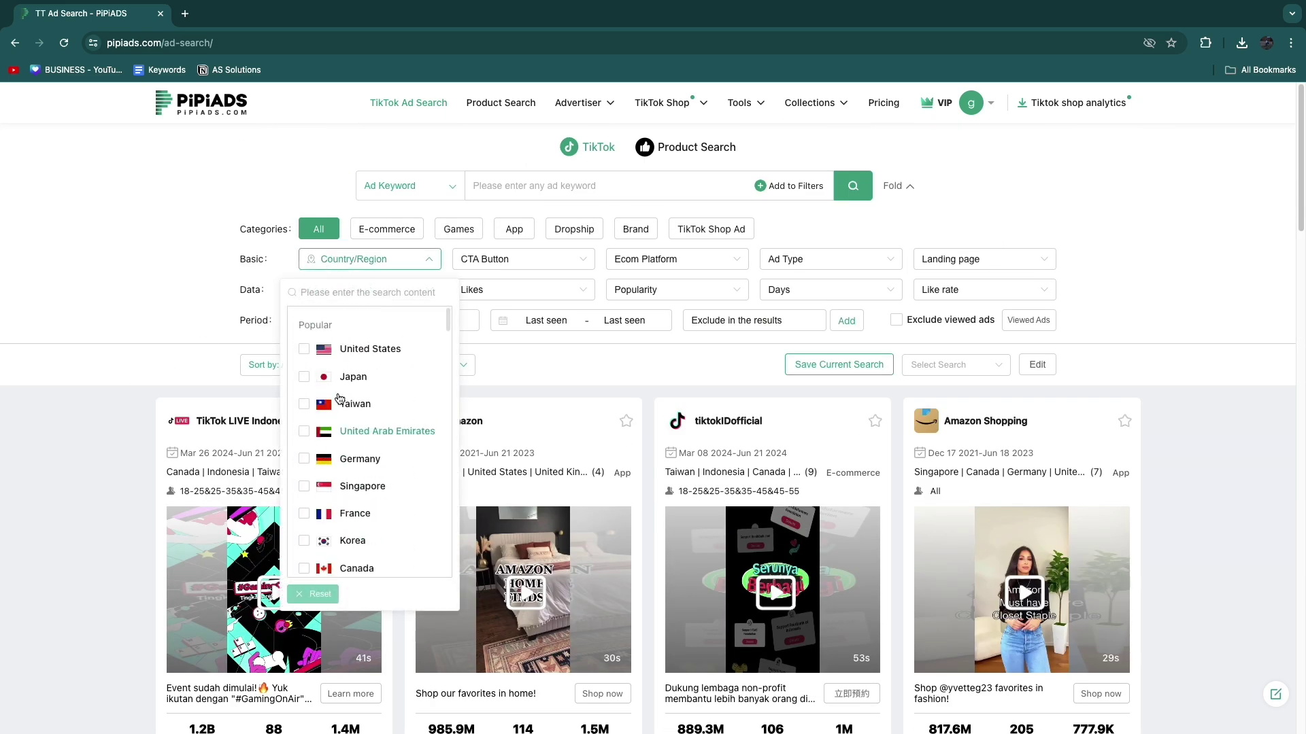
pyautogui.click(304, 349)
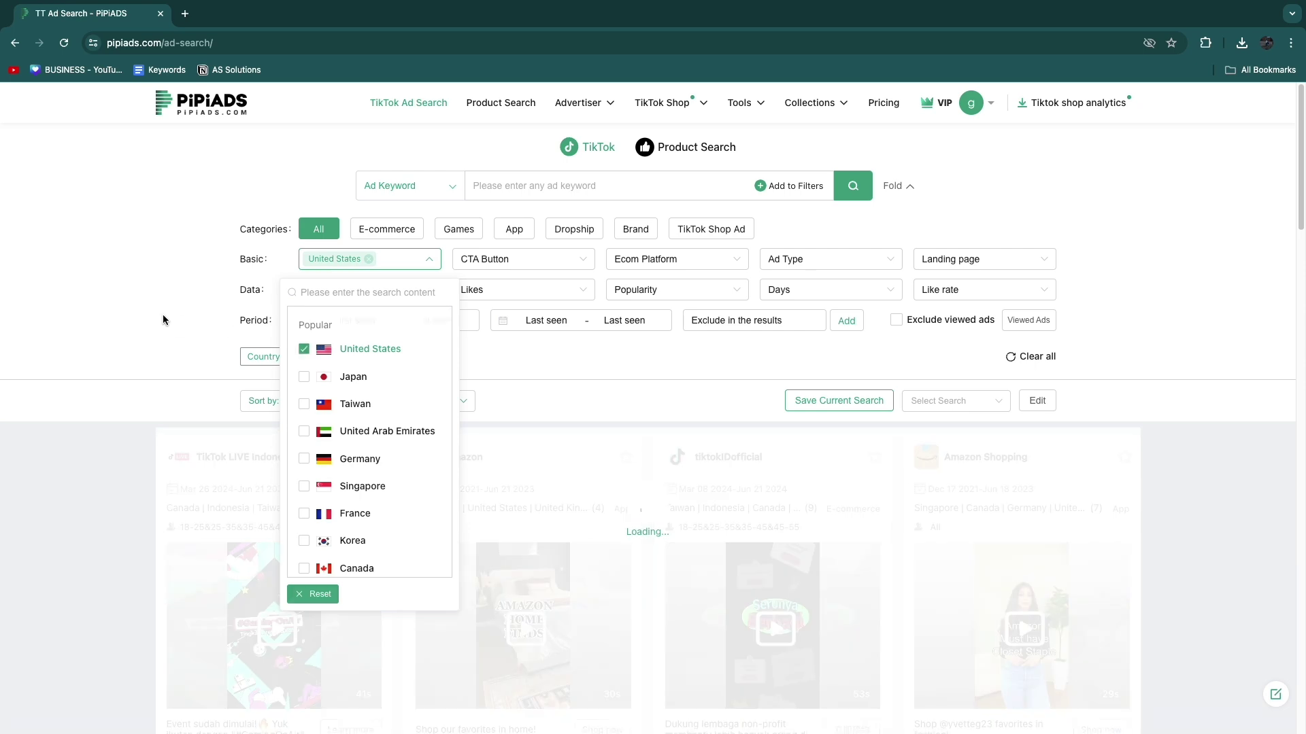
pyautogui.click(162, 314)
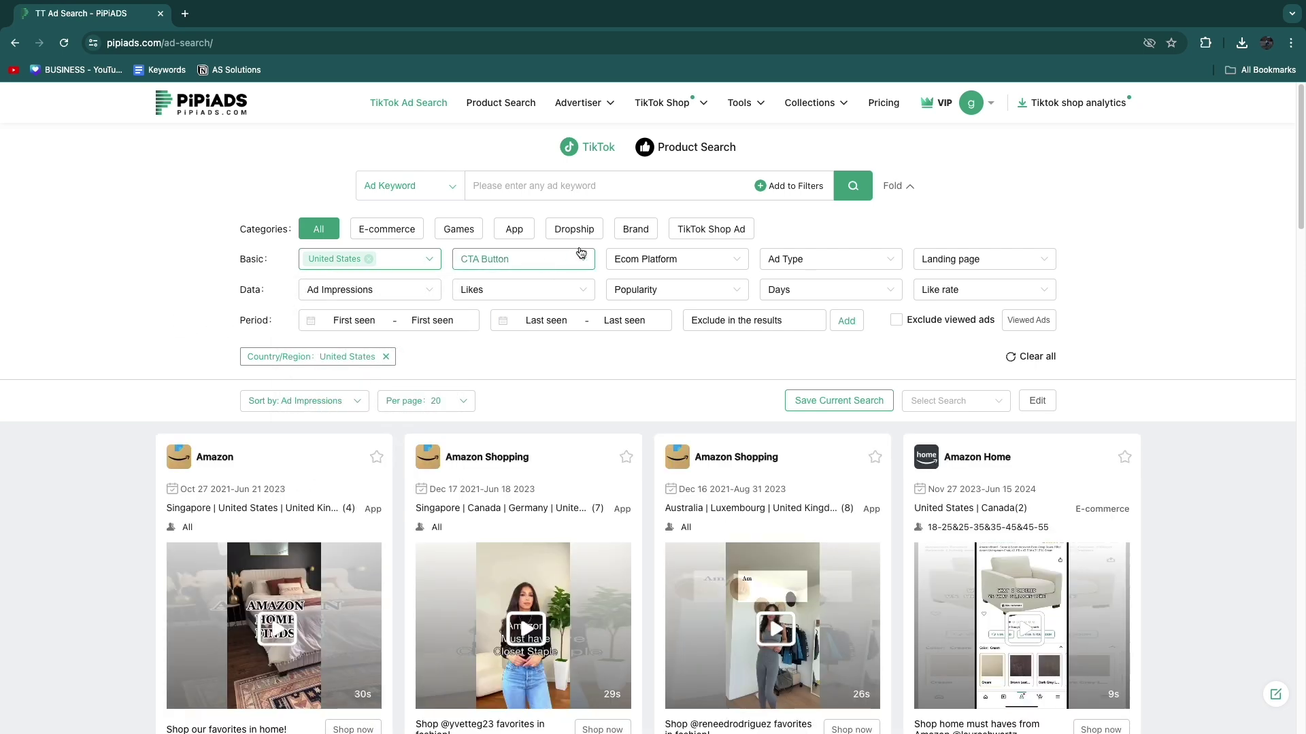
# Limit the ads to the Dropship category and sort them by Ad Impressions
pyautogui.click(567, 234)
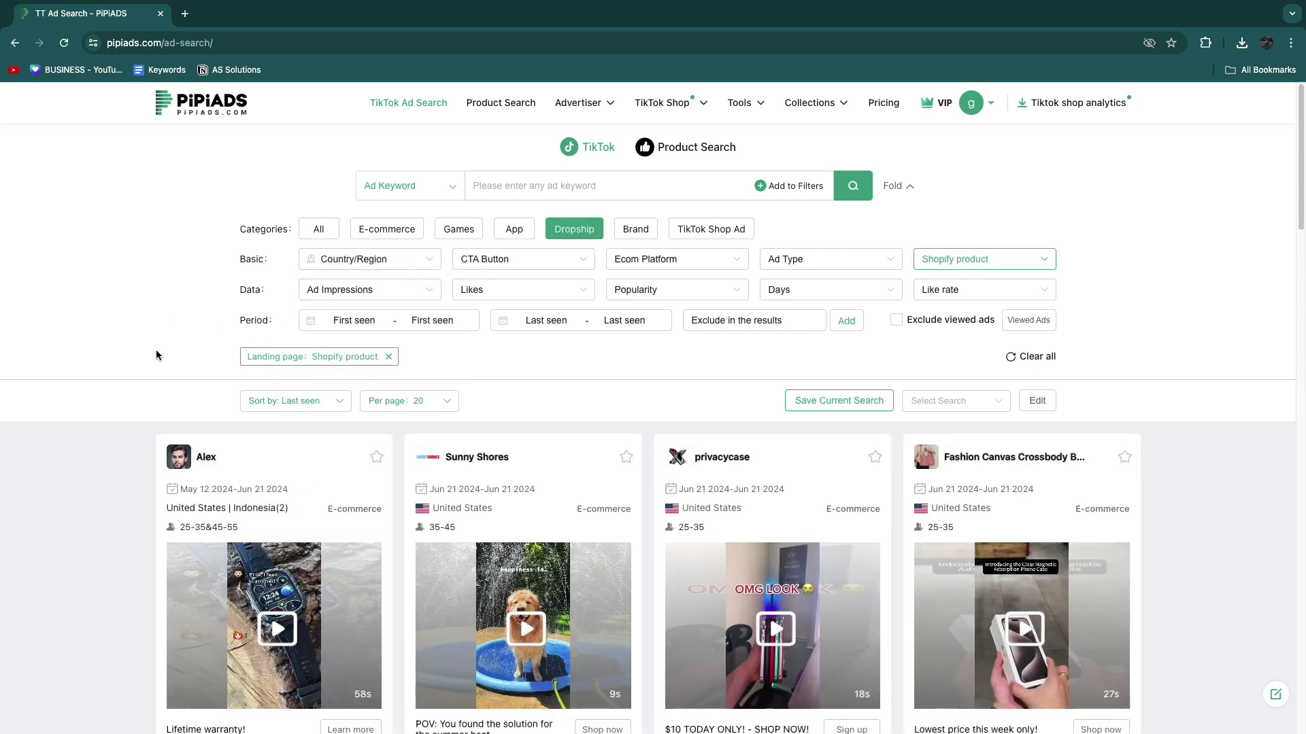
pyautogui.scroll(-3, 104, 367)
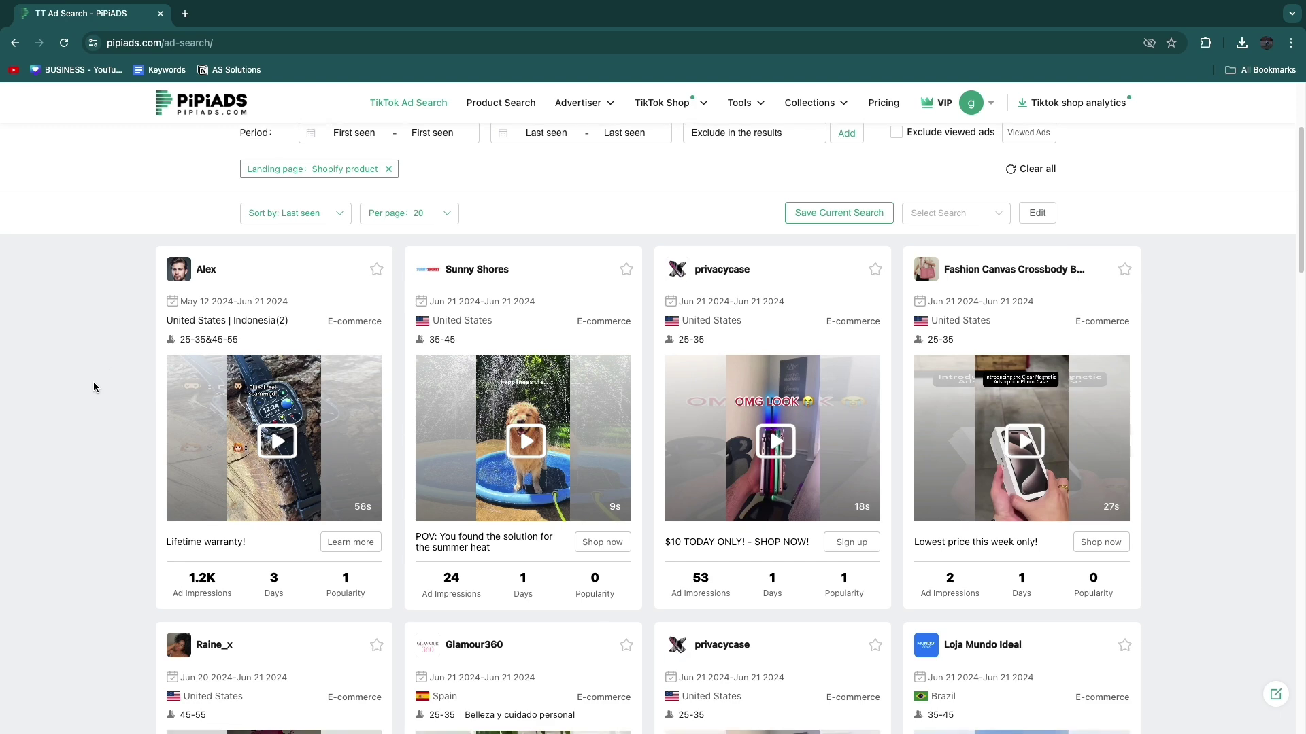
pyautogui.scroll(1, 285, 299)
pyautogui.click(302, 284)
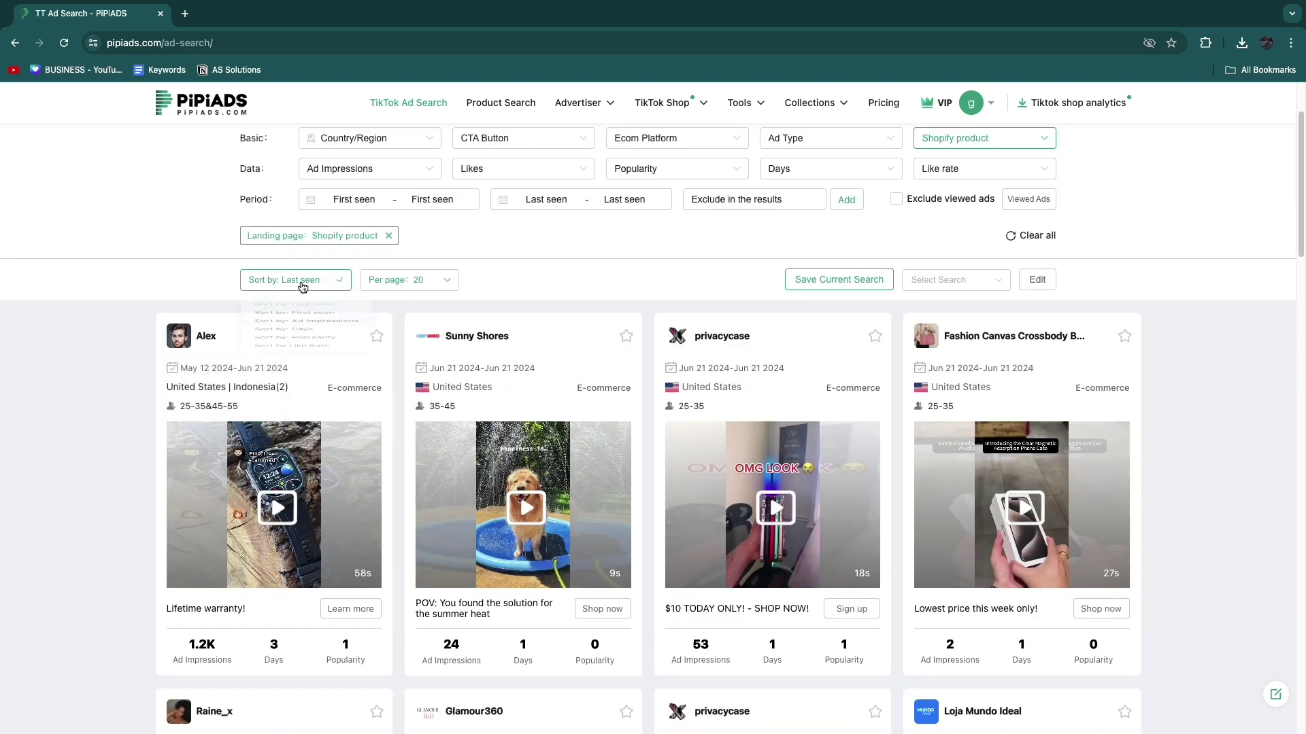
pyautogui.click(299, 358)
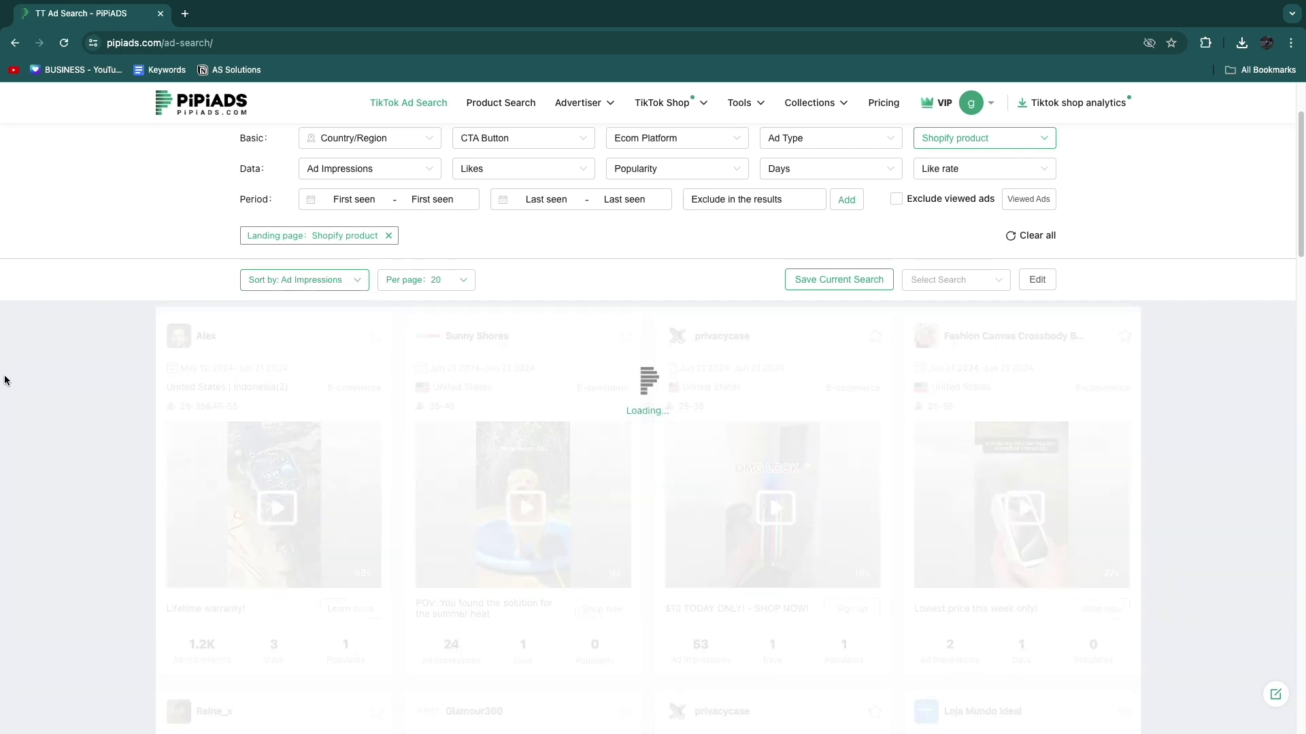
pyautogui.scroll(-1, 10, 384)
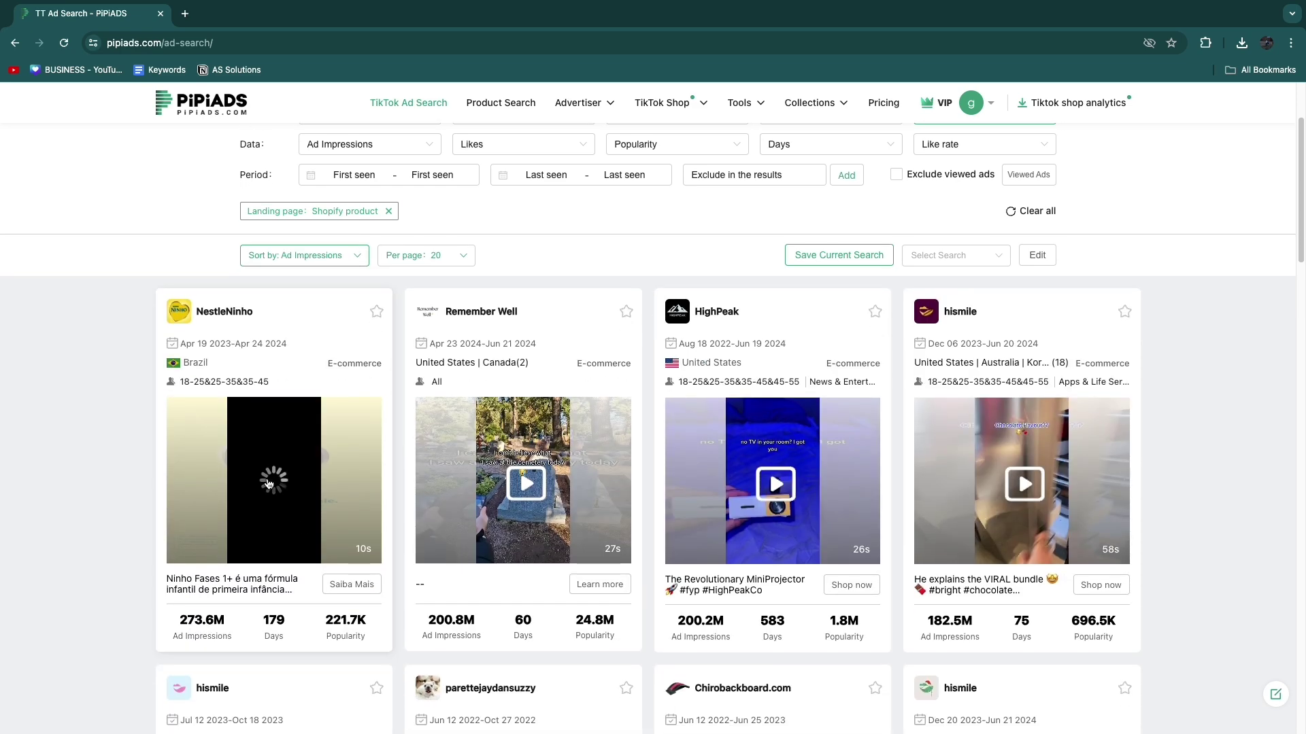
pyautogui.scroll(-1, 576, 499)
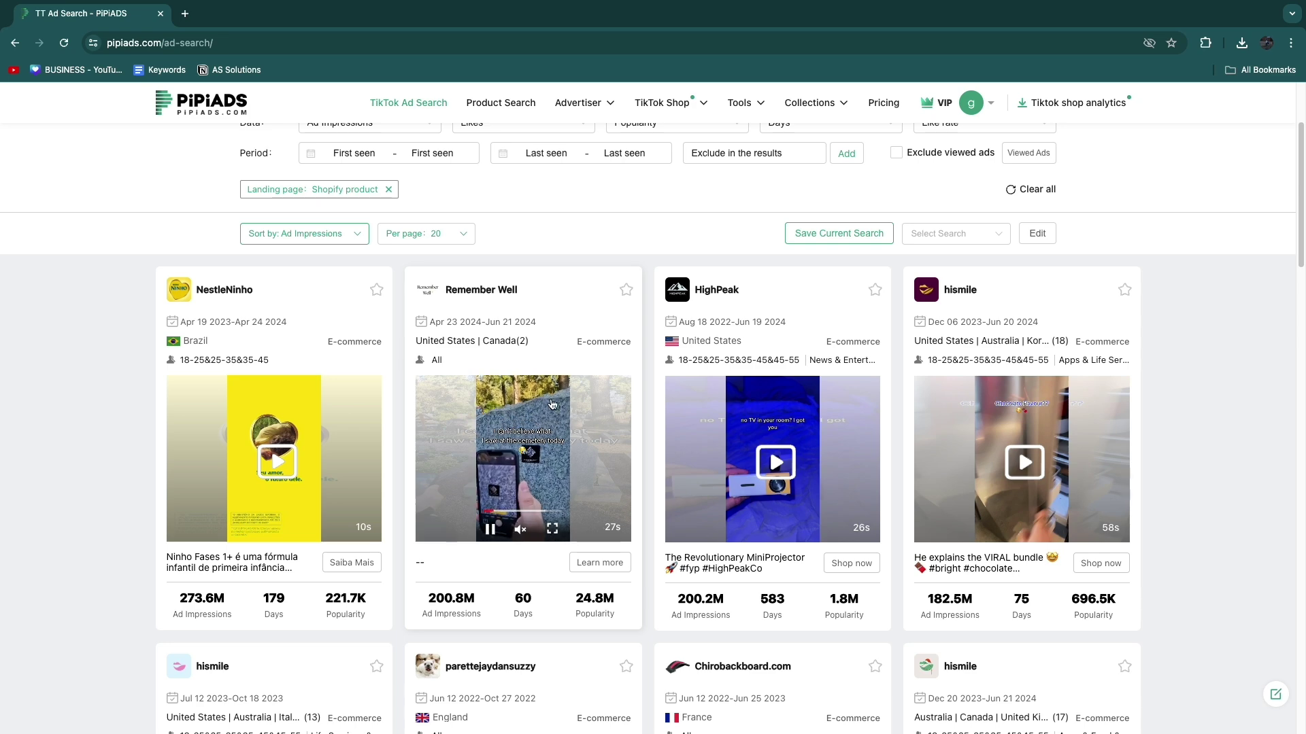
pyautogui.scroll(-8, 492, 421)
pyautogui.scroll(10, 524, 472)
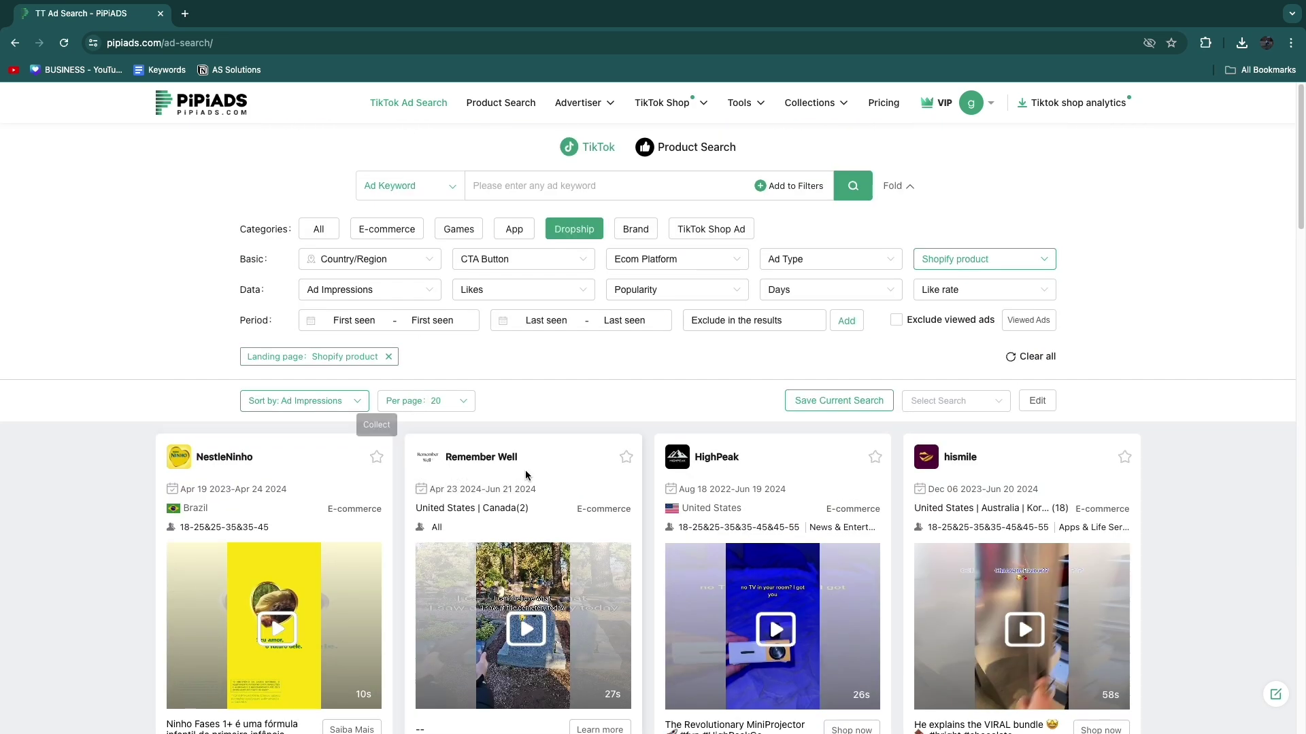
# Open the product search and restrict the Last Ad date to the past 15 days
pyautogui.click(509, 103)
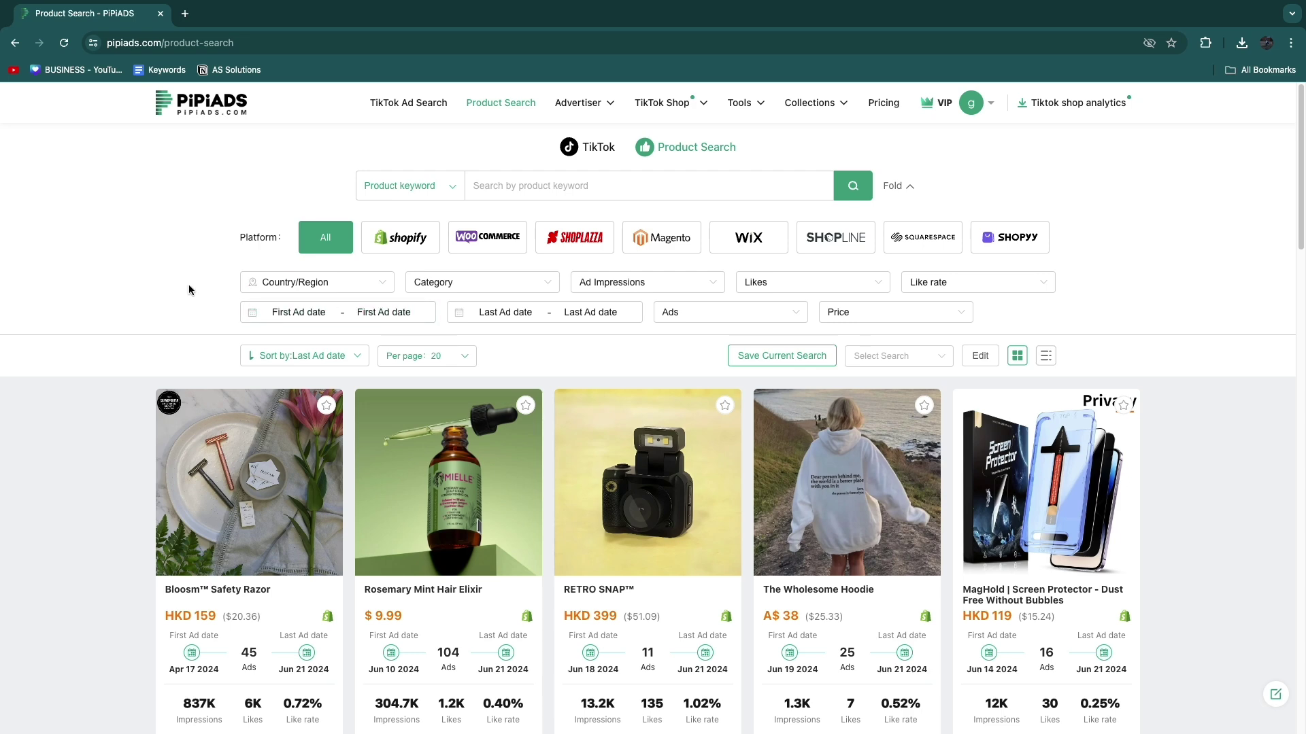
pyautogui.click(576, 318)
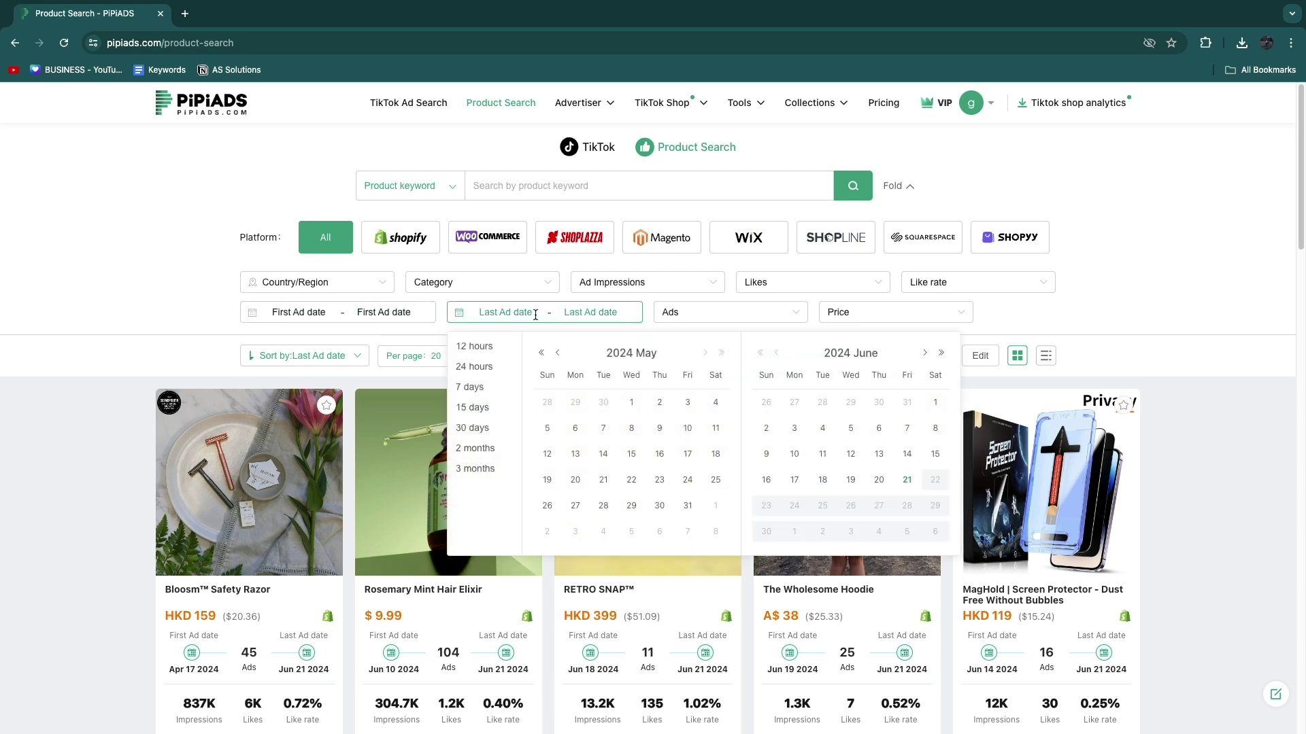
pyautogui.click(478, 408)
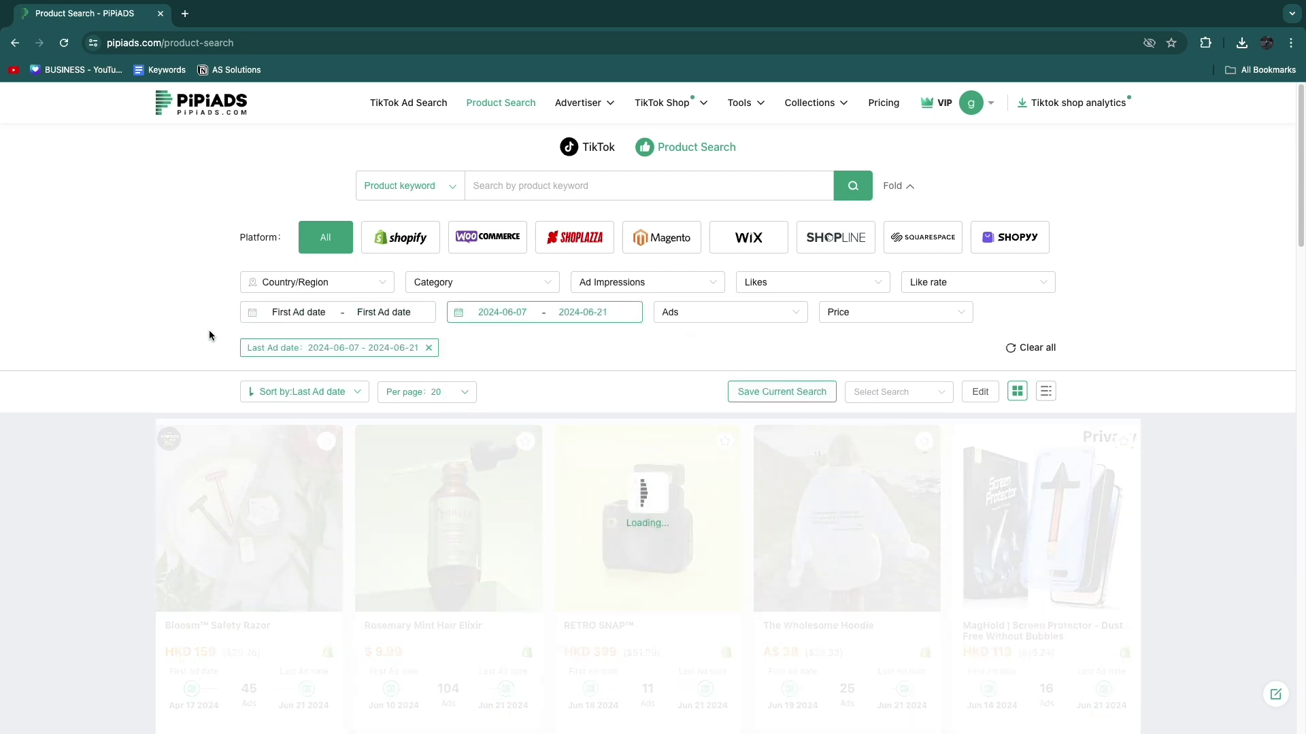
# Sort the product results by their number of ads
pyautogui.scroll(-1, 71, 361)
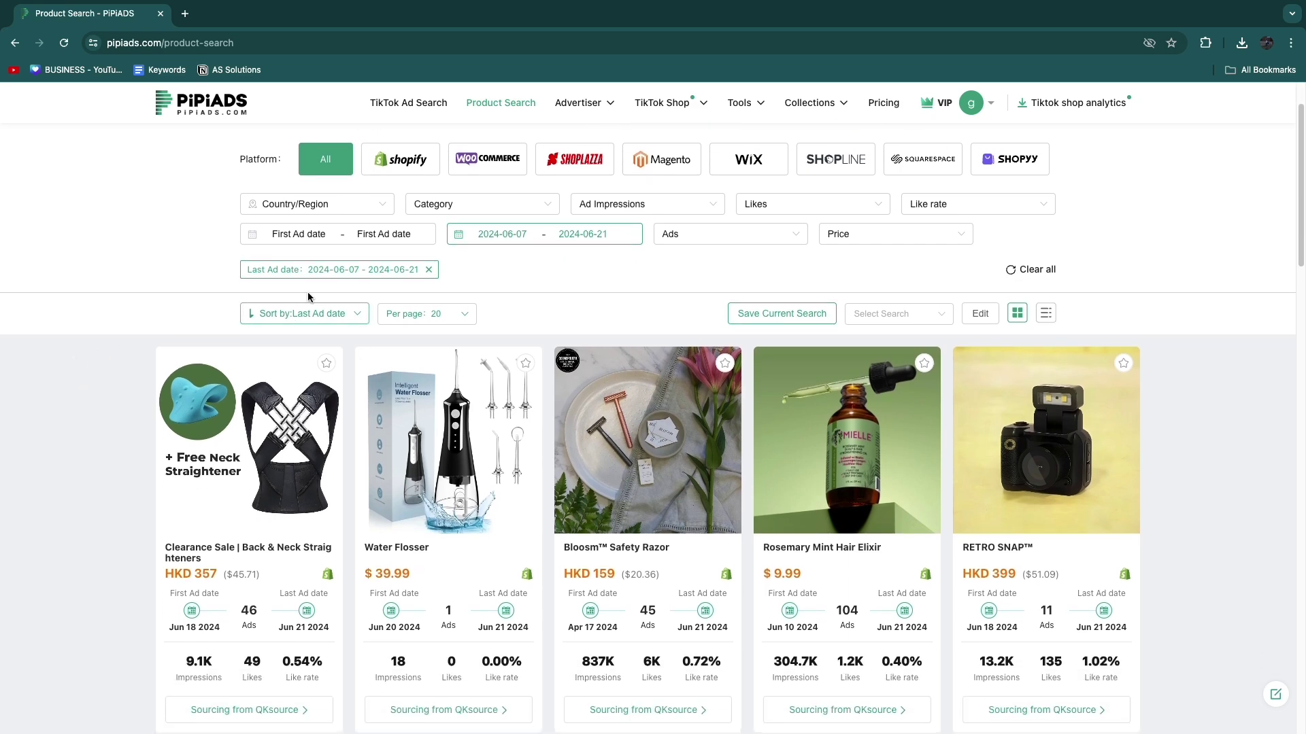
pyautogui.click(265, 314)
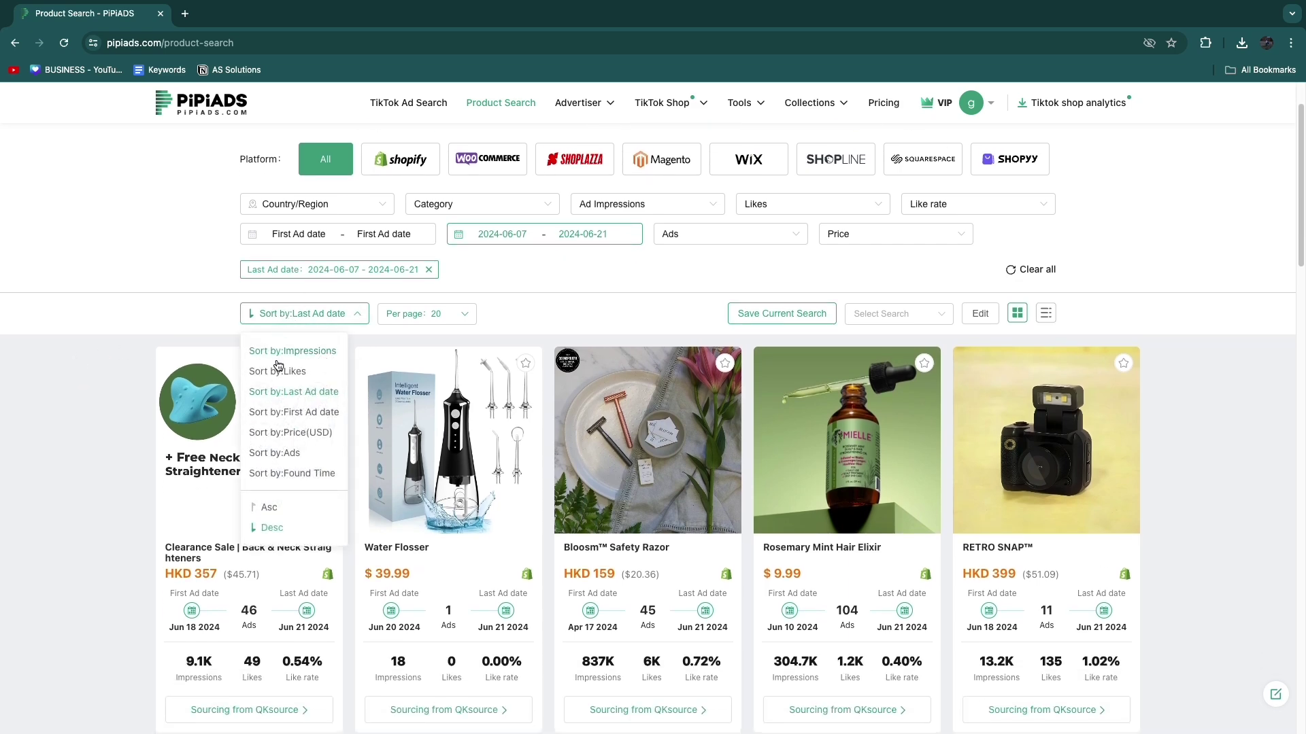
pyautogui.click(289, 453)
pyautogui.scroll(-1, 90, 415)
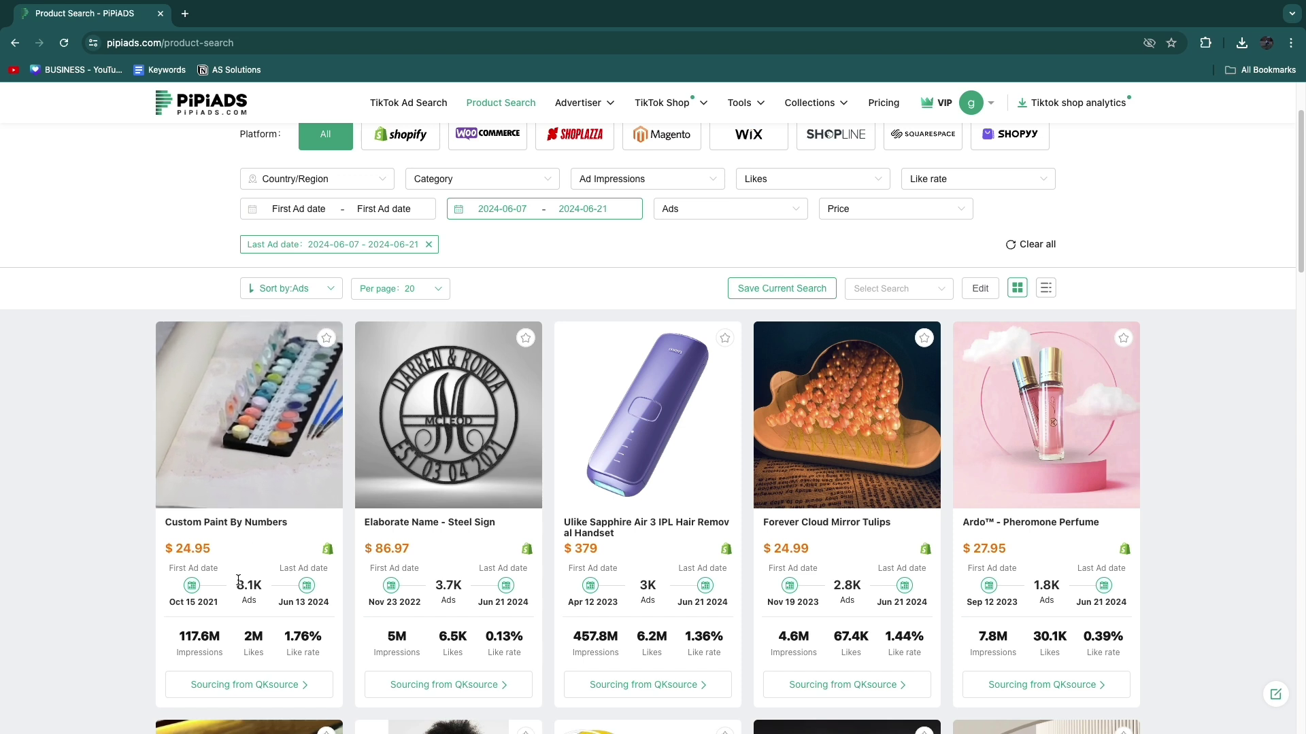
# Examine the ad count and last ad date of the Custom Paint By Numbers product
pyautogui.moveTo(234, 585); pyautogui.dragTo(267, 591)
pyautogui.scroll(-1, 293, 587)
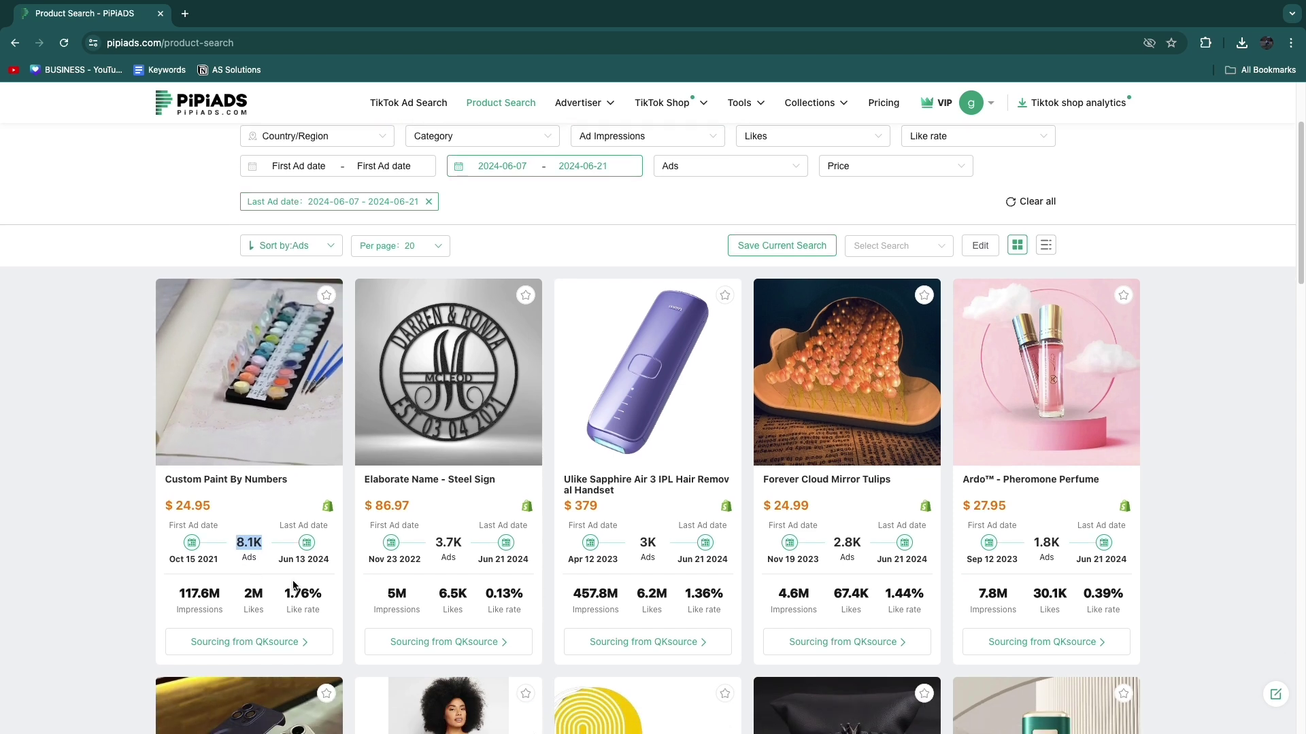
pyautogui.moveTo(331, 559); pyautogui.dragTo(296, 556)
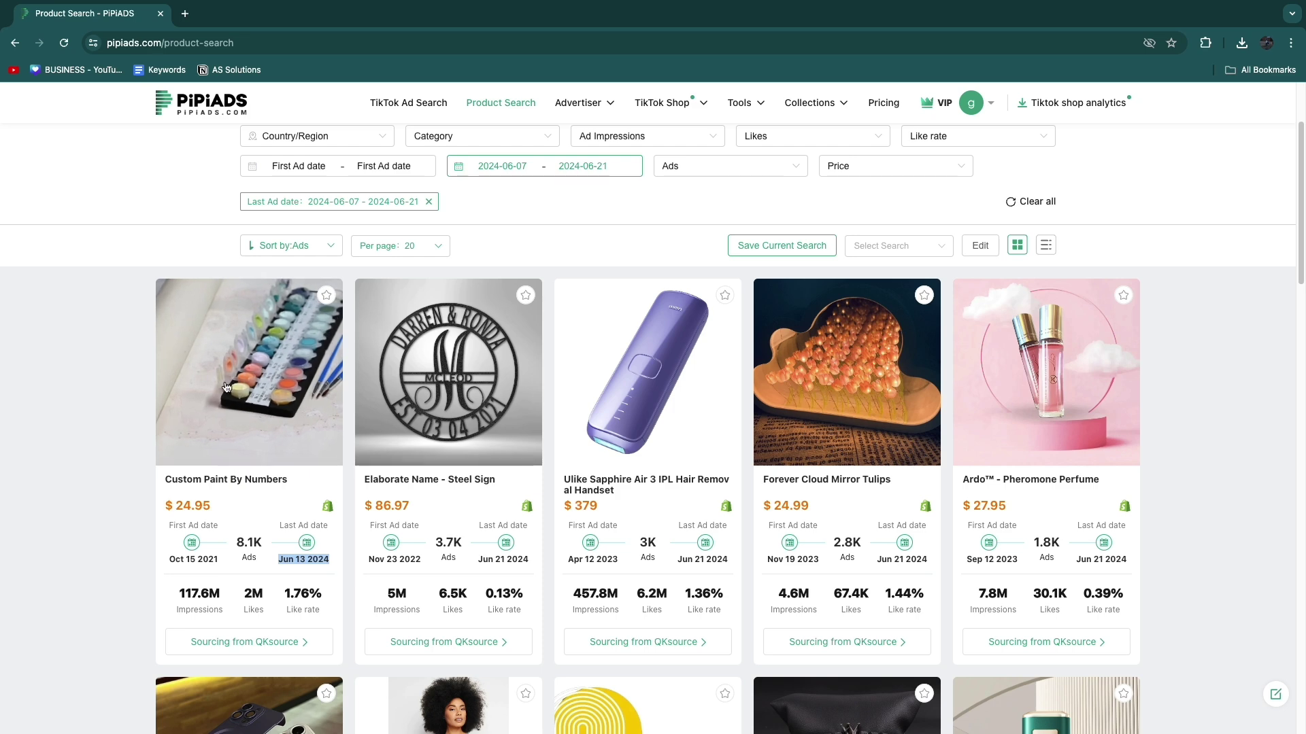
pyautogui.scroll(-1, 228, 389)
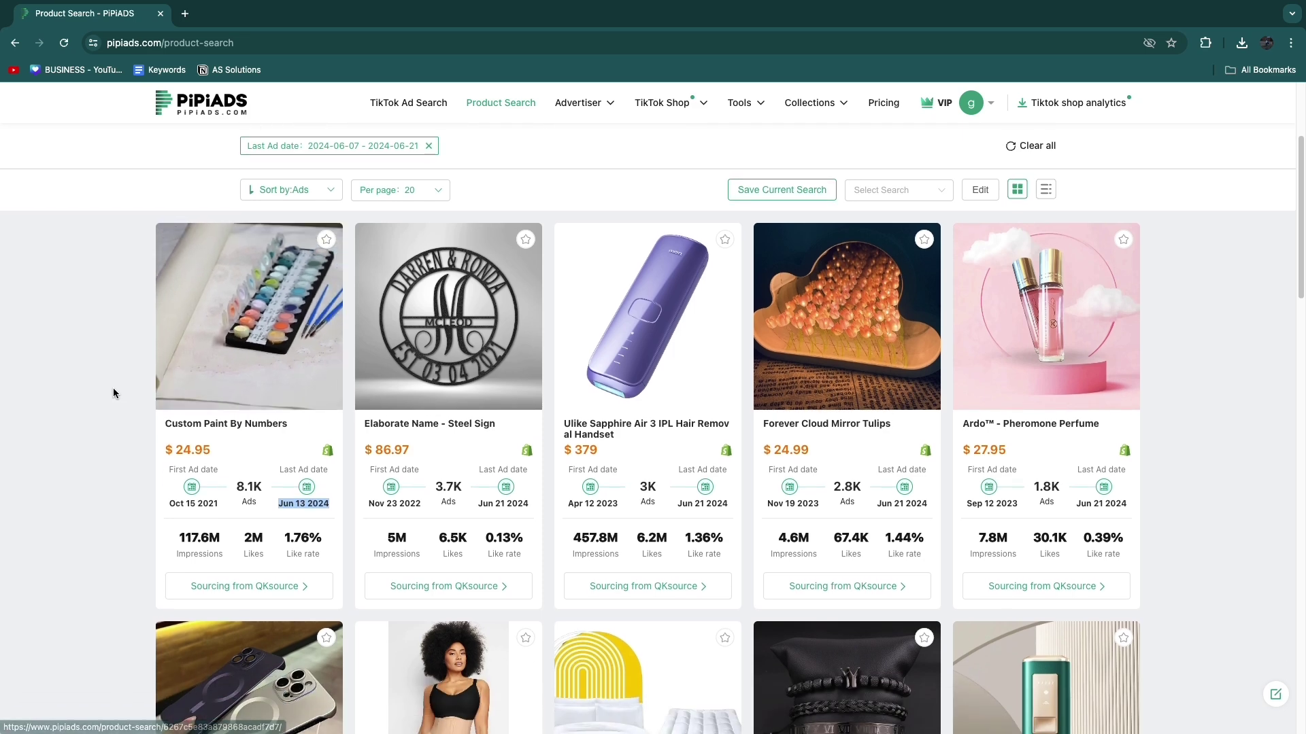
pyautogui.click(111, 391)
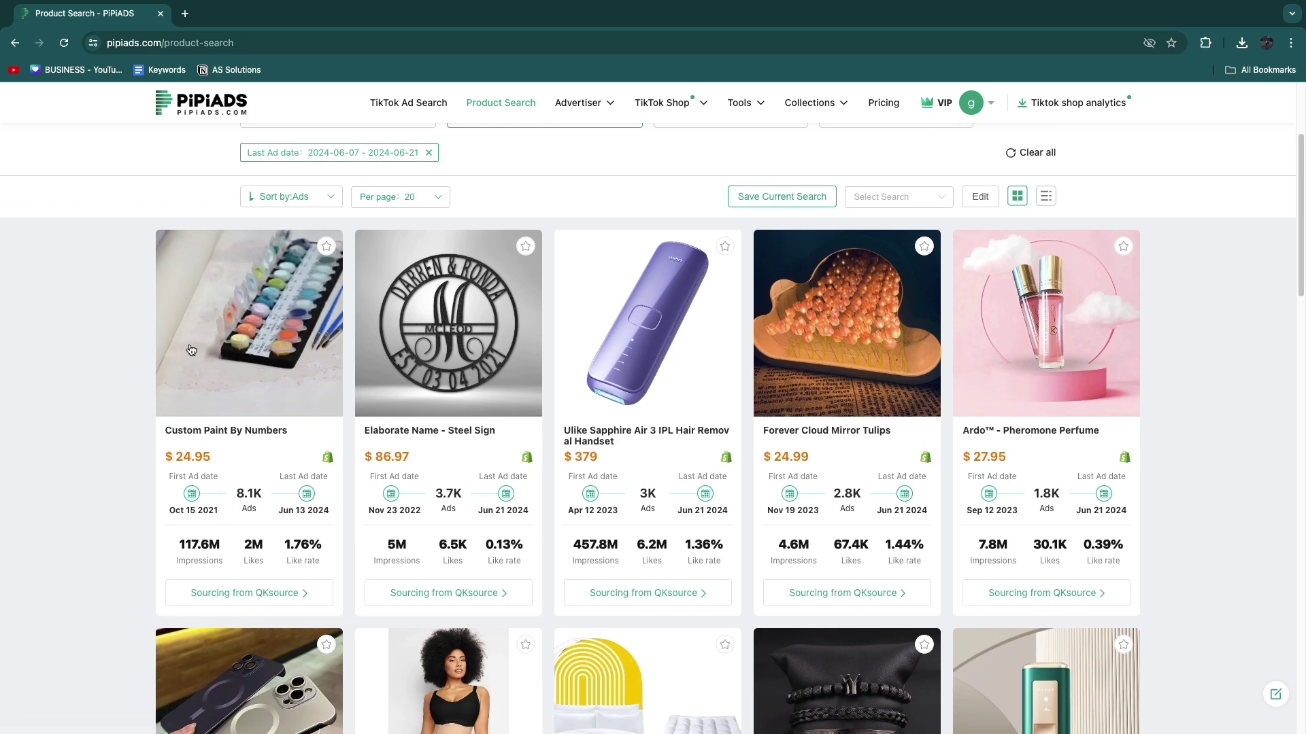
# Sort the product results by Last Ad date
pyautogui.scroll(4, 228, 503)
pyautogui.click(291, 392)
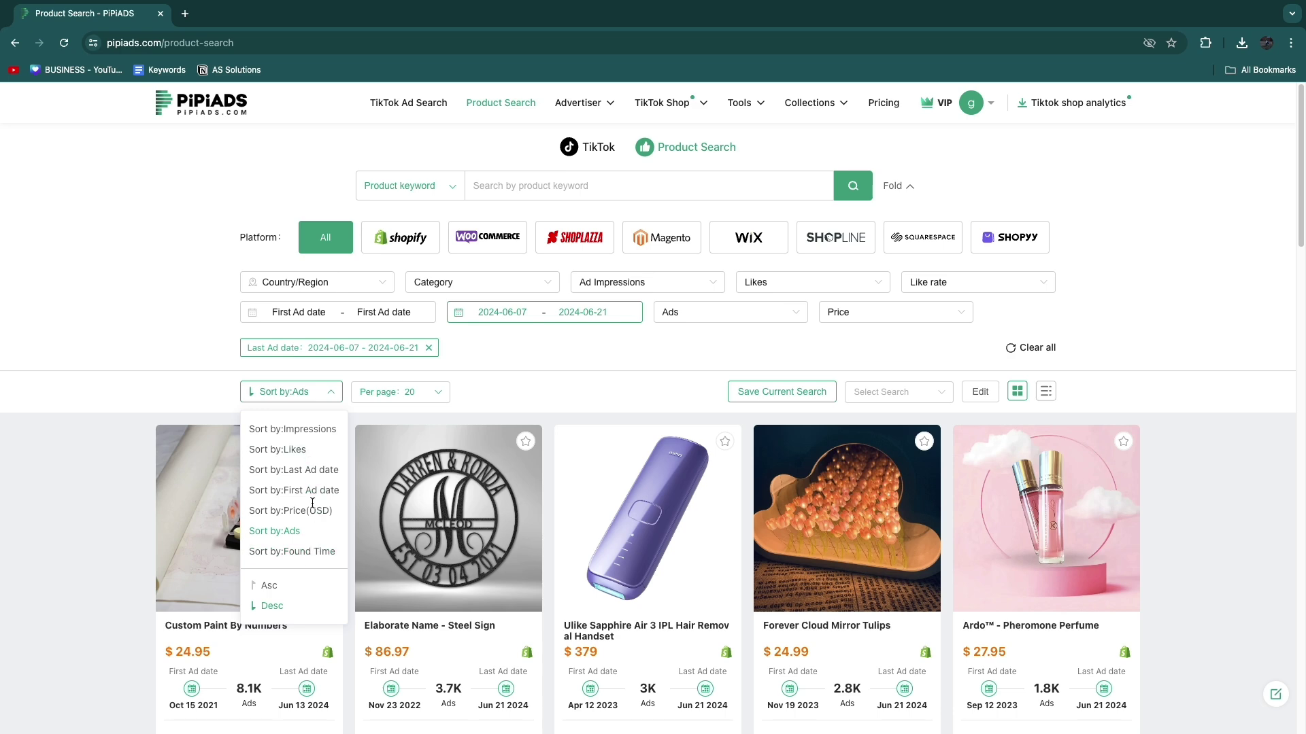
pyautogui.click(308, 472)
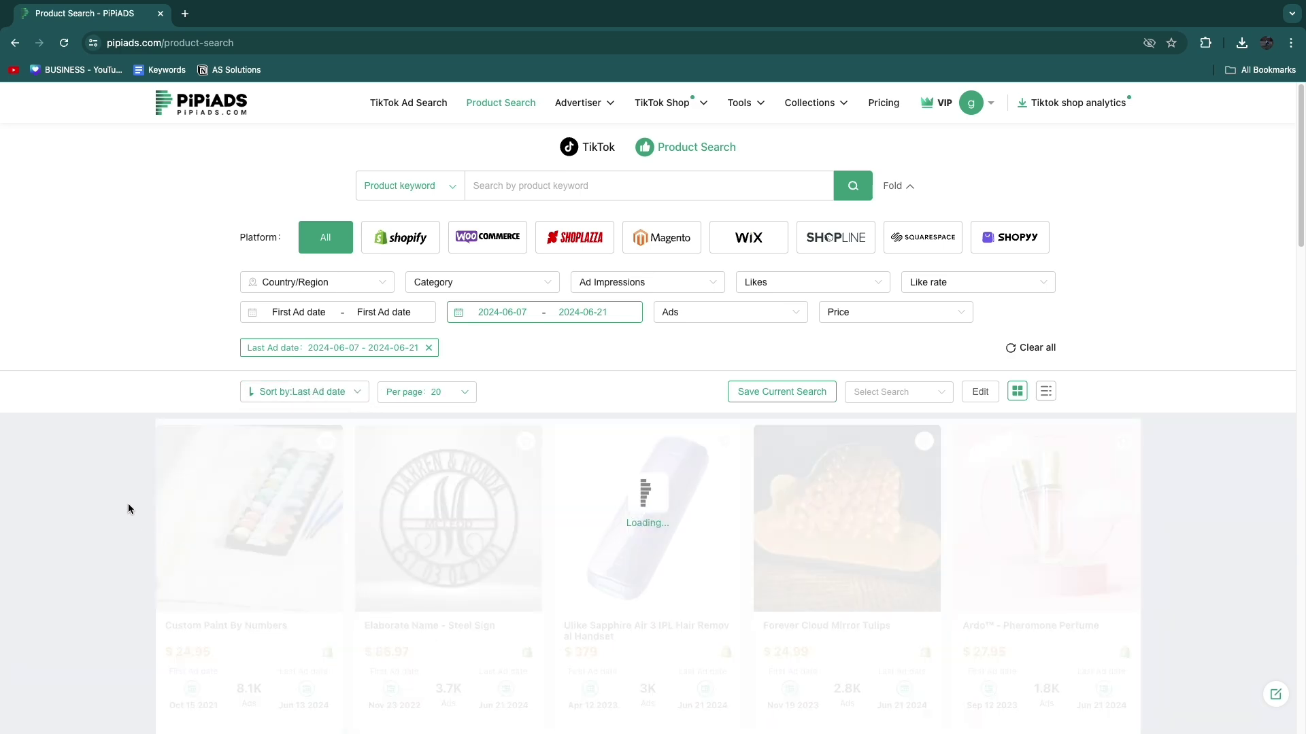
# Filter the products to more than 100,000 ad impressions and look through the results
pyautogui.click(607, 282)
pyautogui.moveTo(587, 349); pyautogui.dragTo(721, 365)
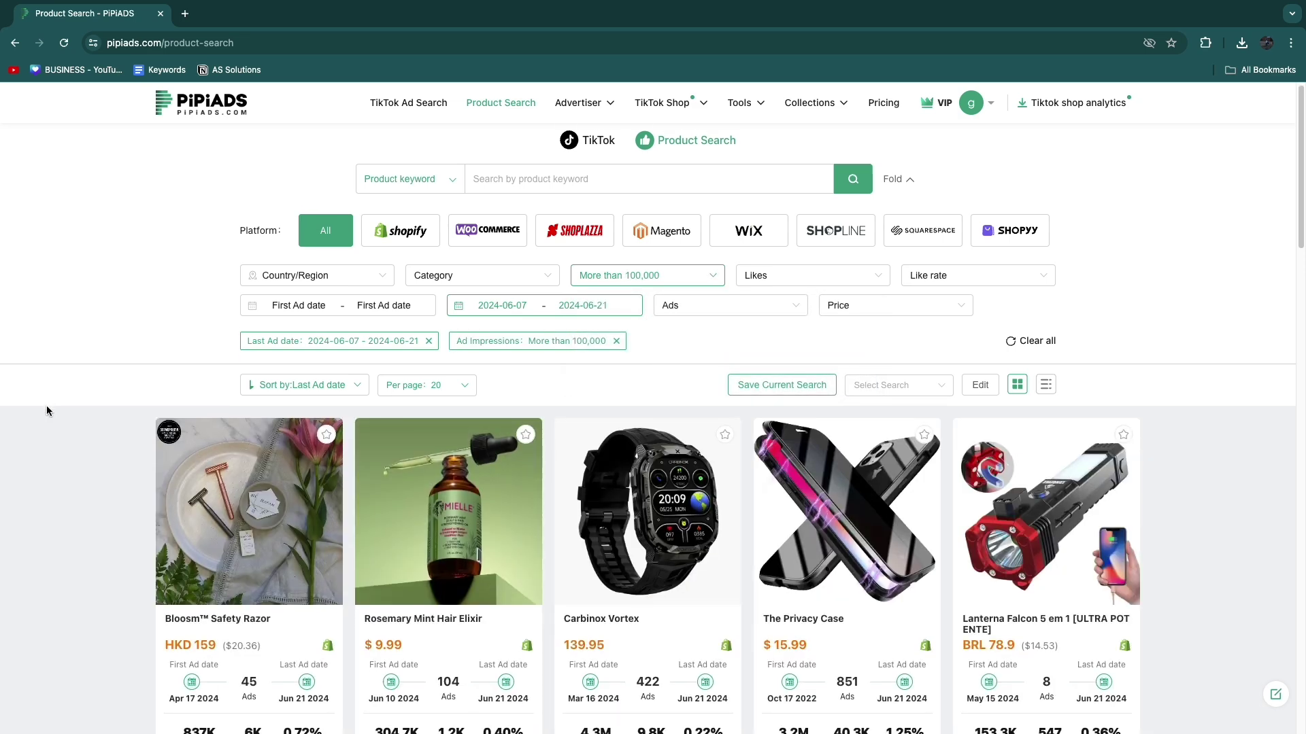
pyautogui.scroll(-2, 39, 417)
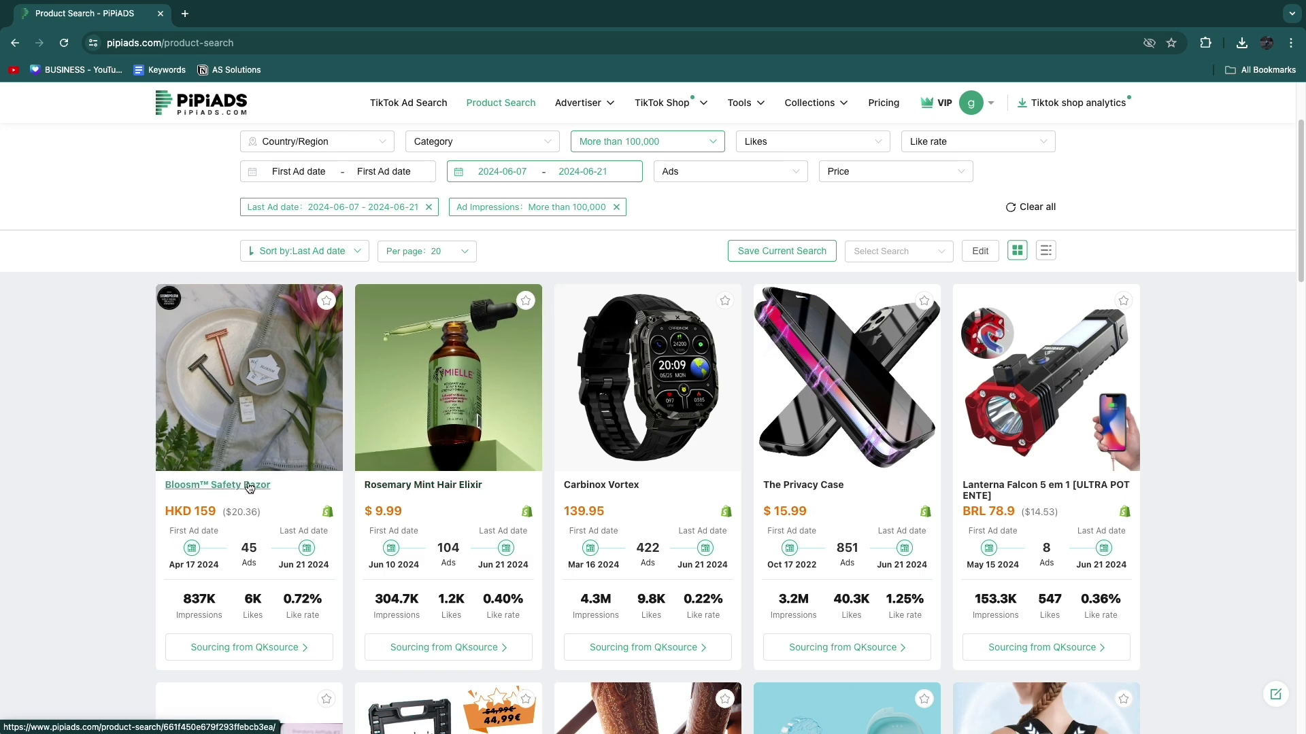
pyautogui.scroll(-2, 631, 373)
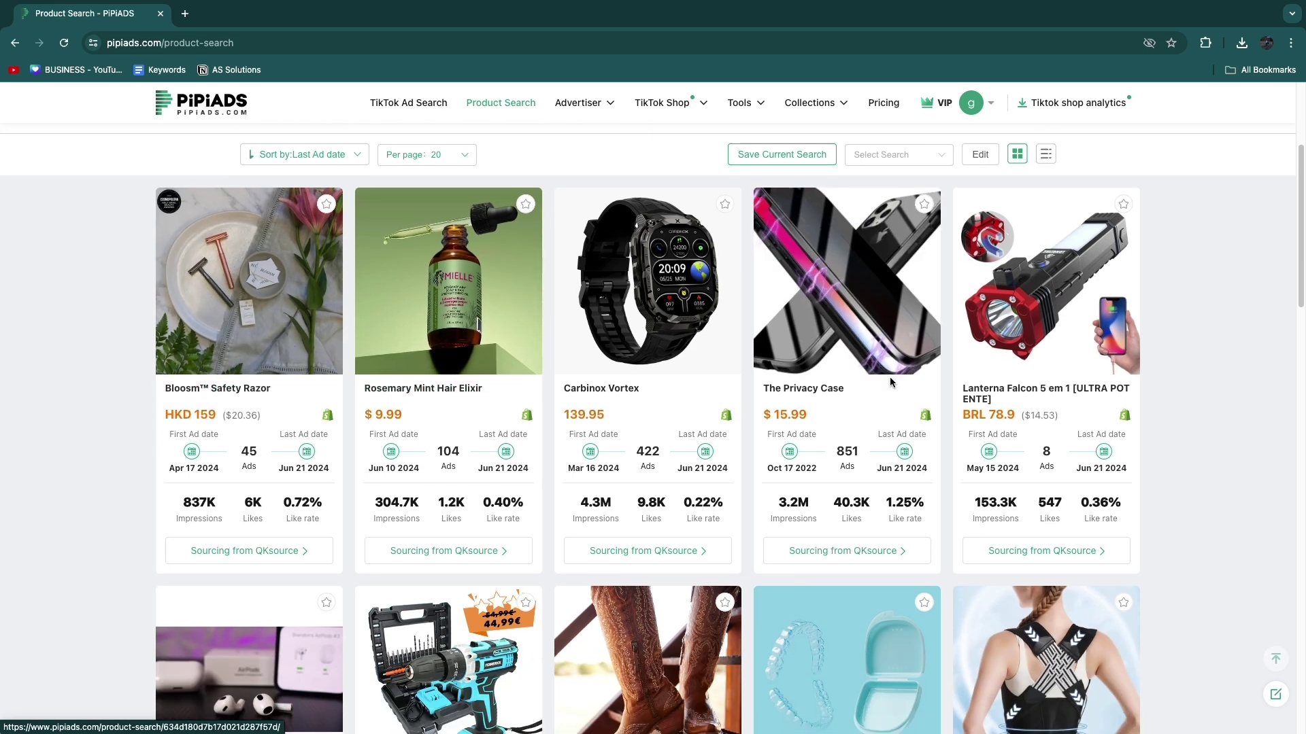
pyautogui.scroll(-5, 631, 373)
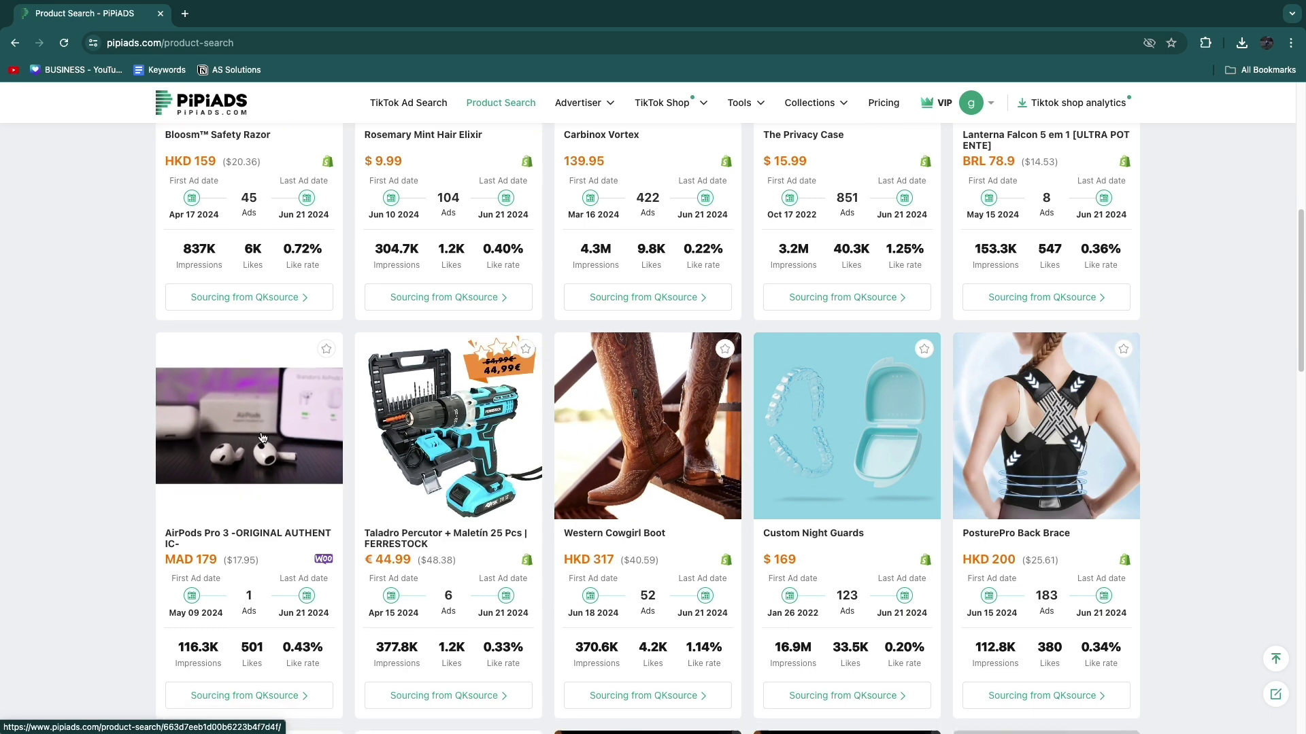
# Open the Winning Product page from the advertiser section
pyautogui.scroll(7, 120, 413)
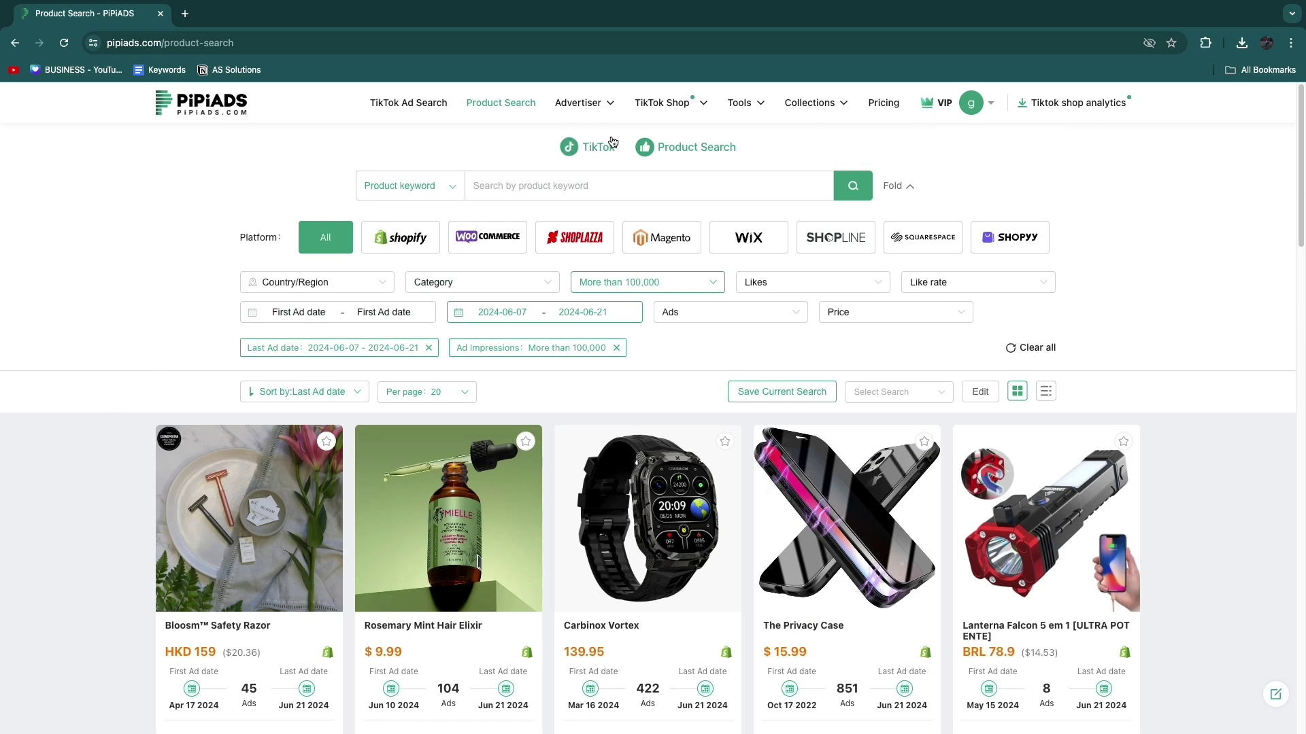
pyautogui.moveTo(588, 112)
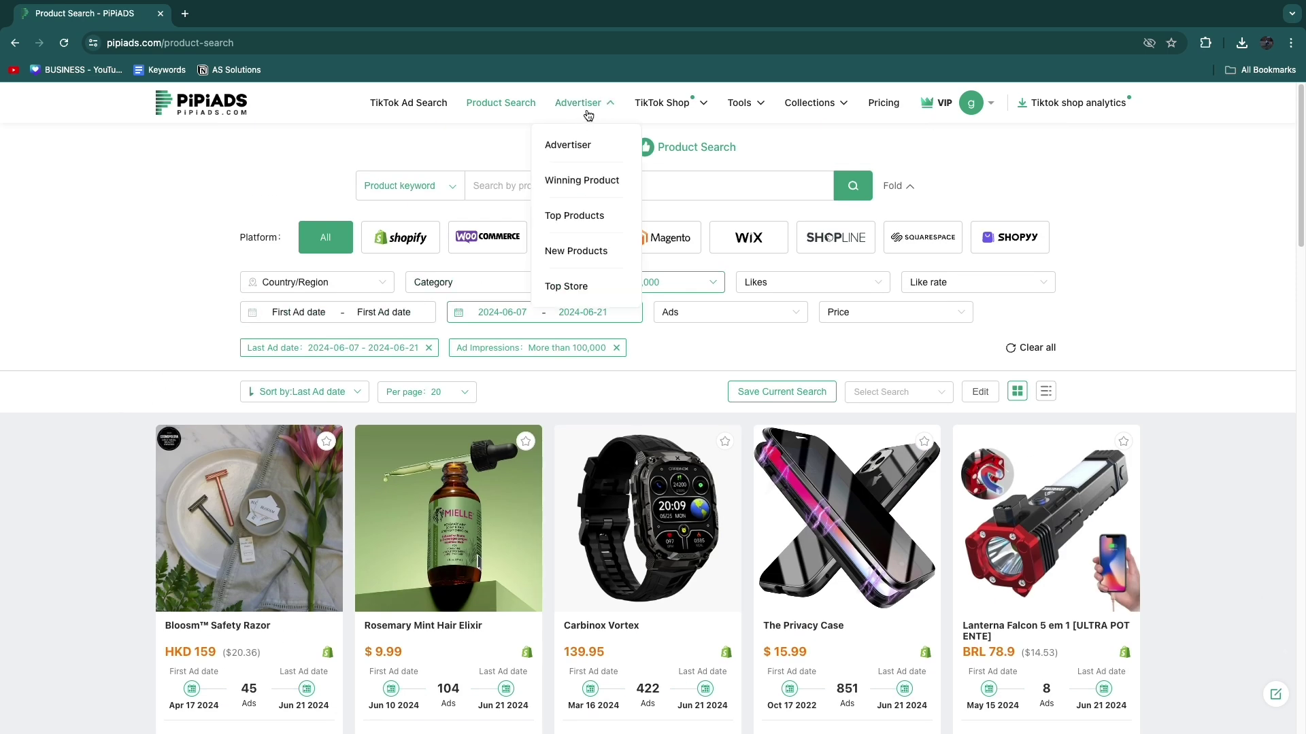
pyautogui.click(581, 182)
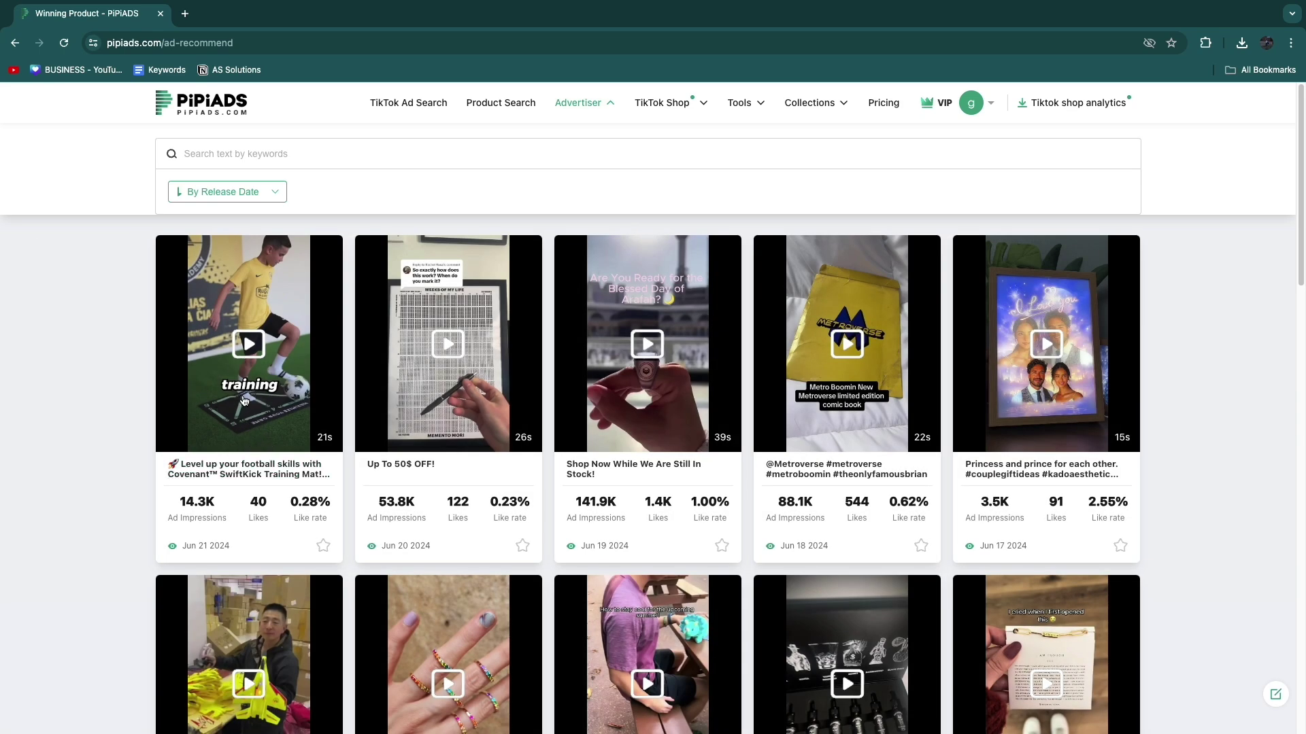
# Look through the winning product ads and check the available sorting options
pyautogui.scroll(-5, 1126, 387)
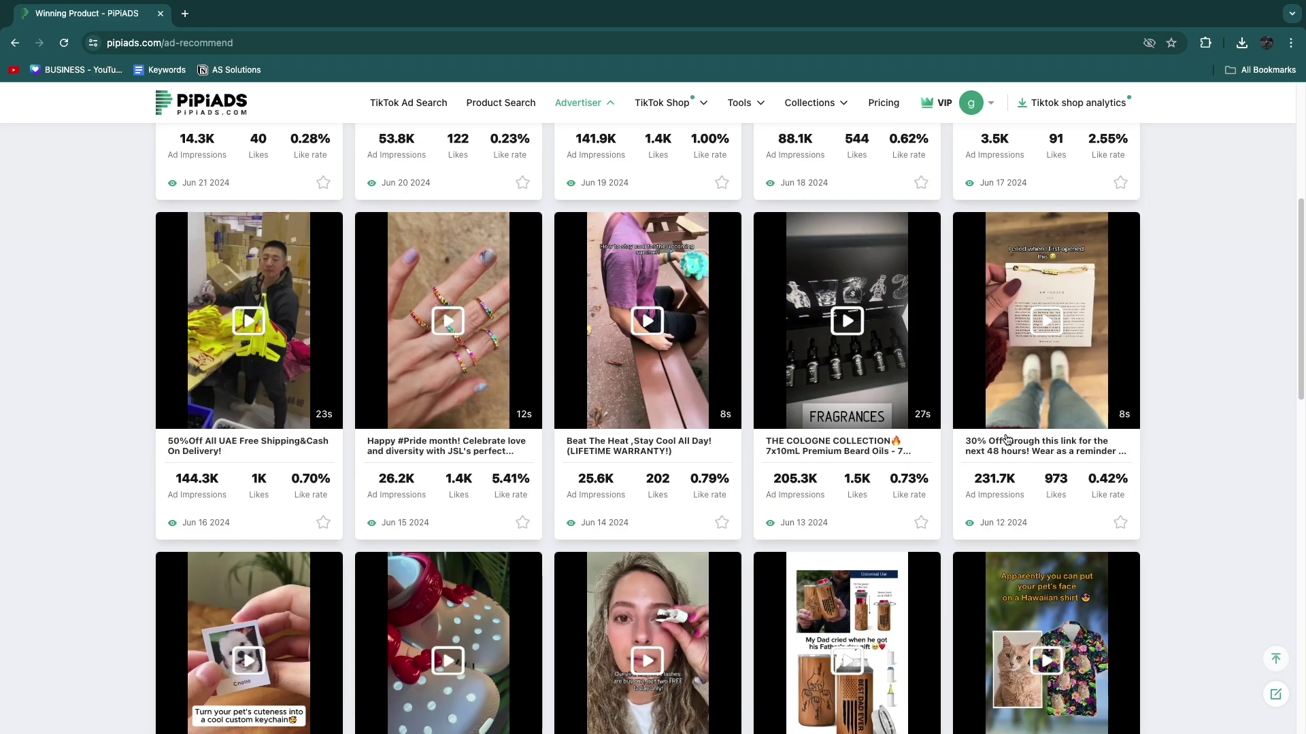
pyautogui.scroll(-15, 262, 333)
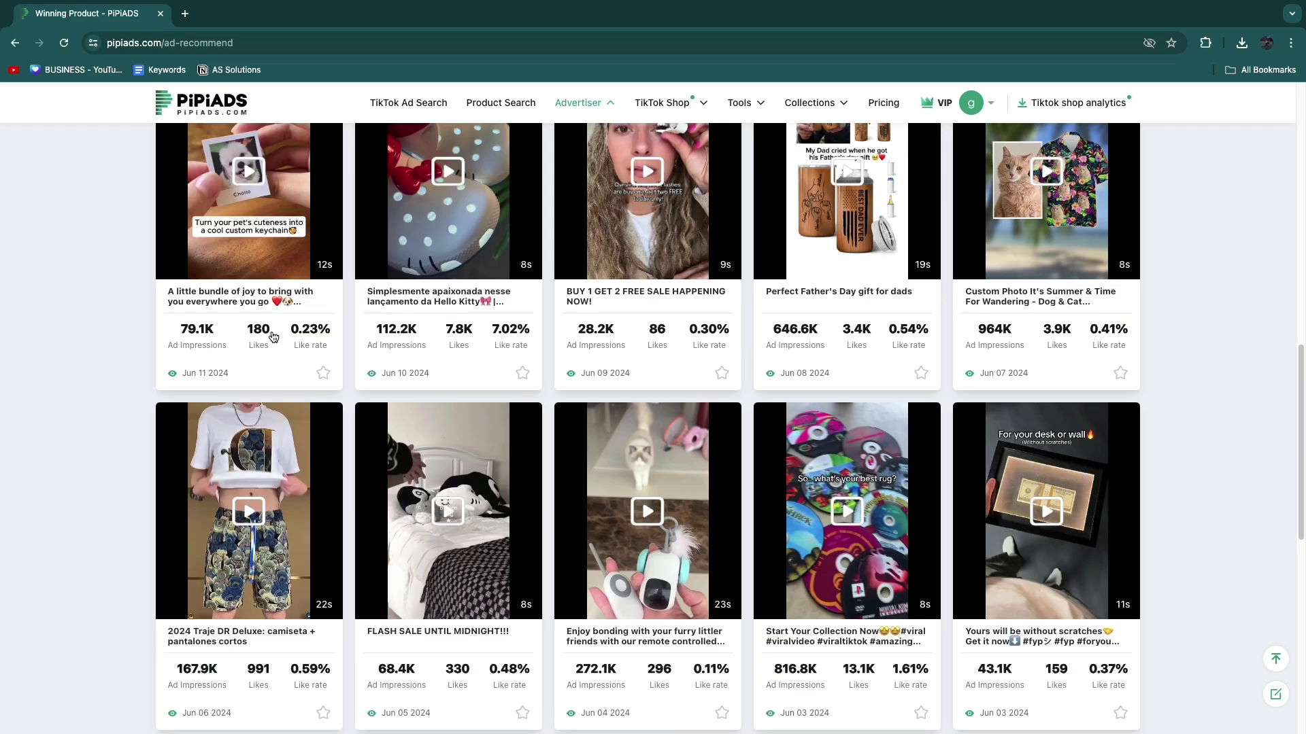
pyautogui.scroll(4, 240, 329)
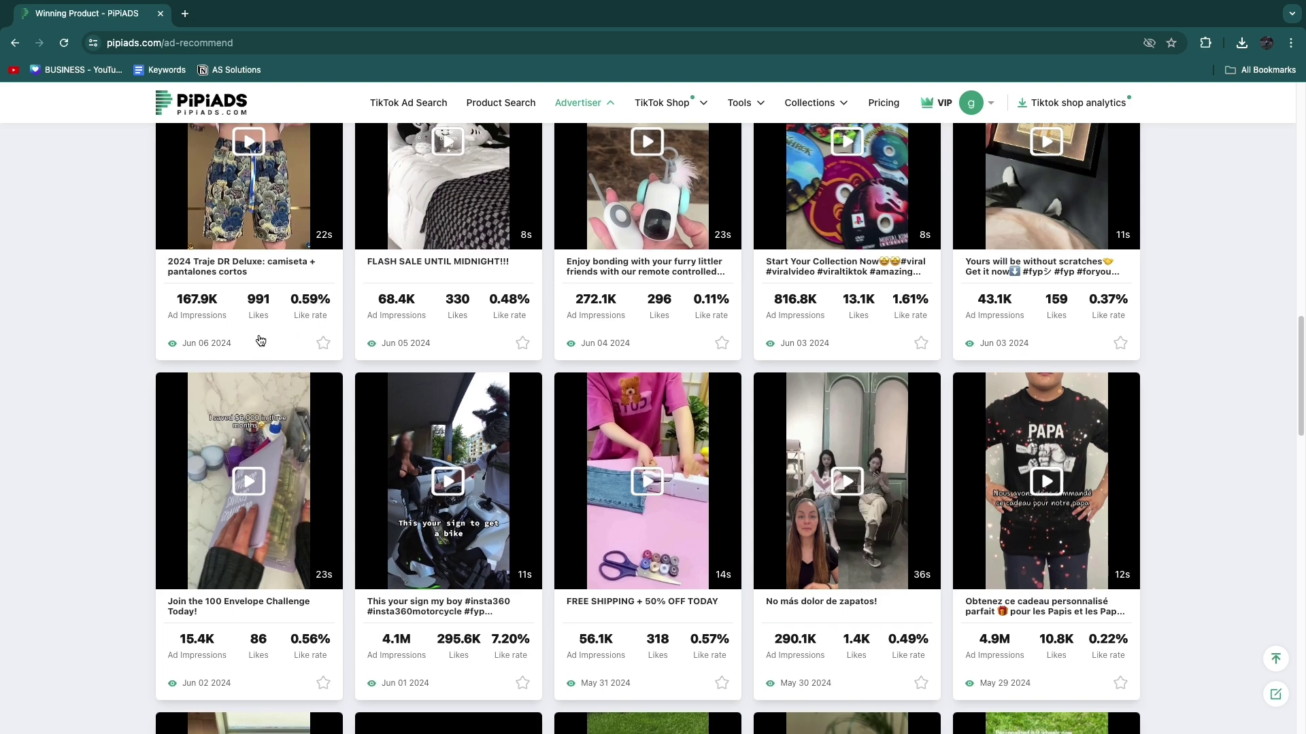
pyautogui.scroll(12, 136, 330)
pyautogui.scroll(5, 111, 329)
pyautogui.click(211, 197)
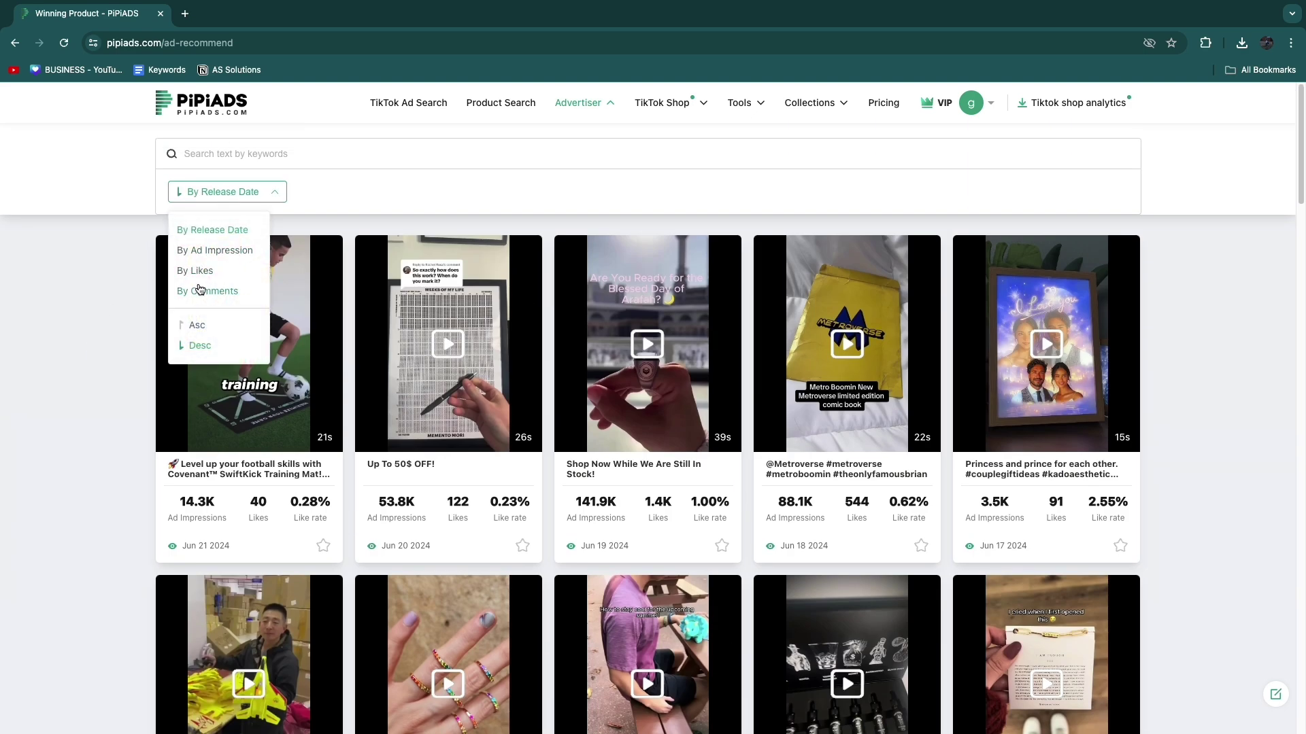
pyautogui.click(105, 279)
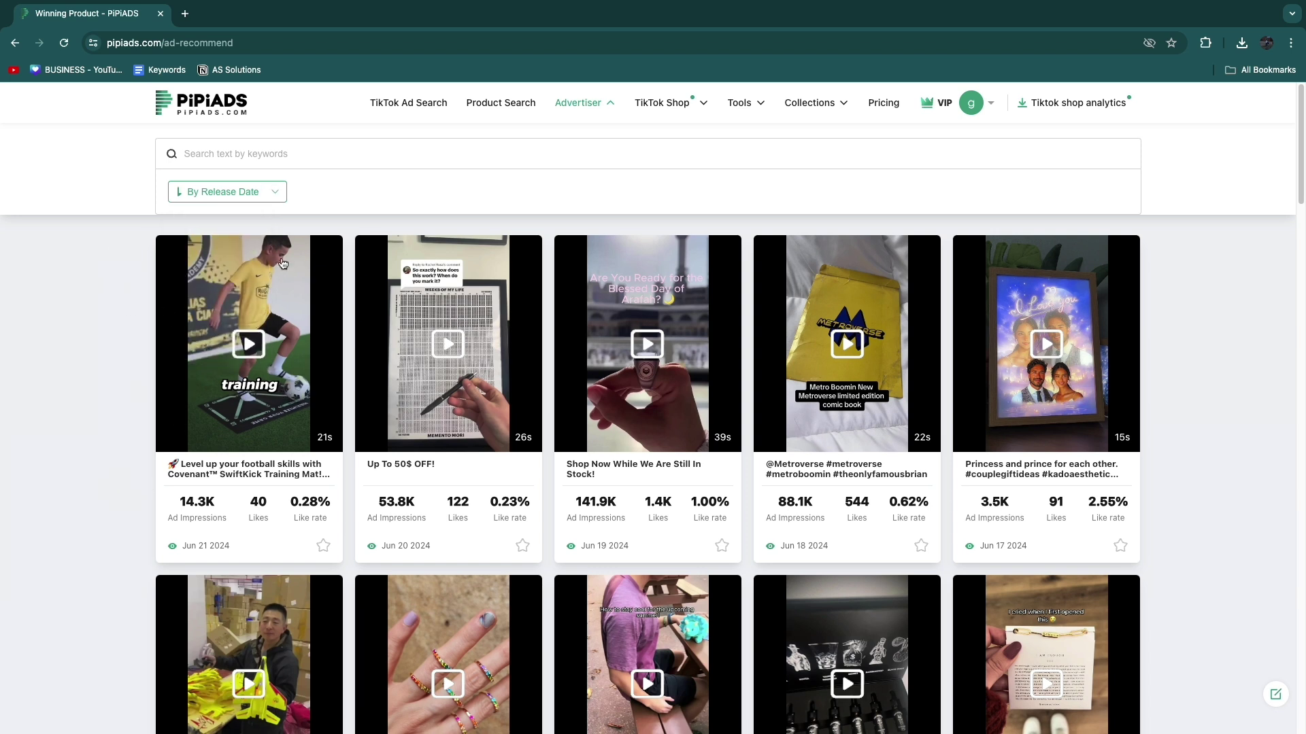
# Open the TikTok Shop Product page and filter the products to the United States
pyautogui.moveTo(651, 102)
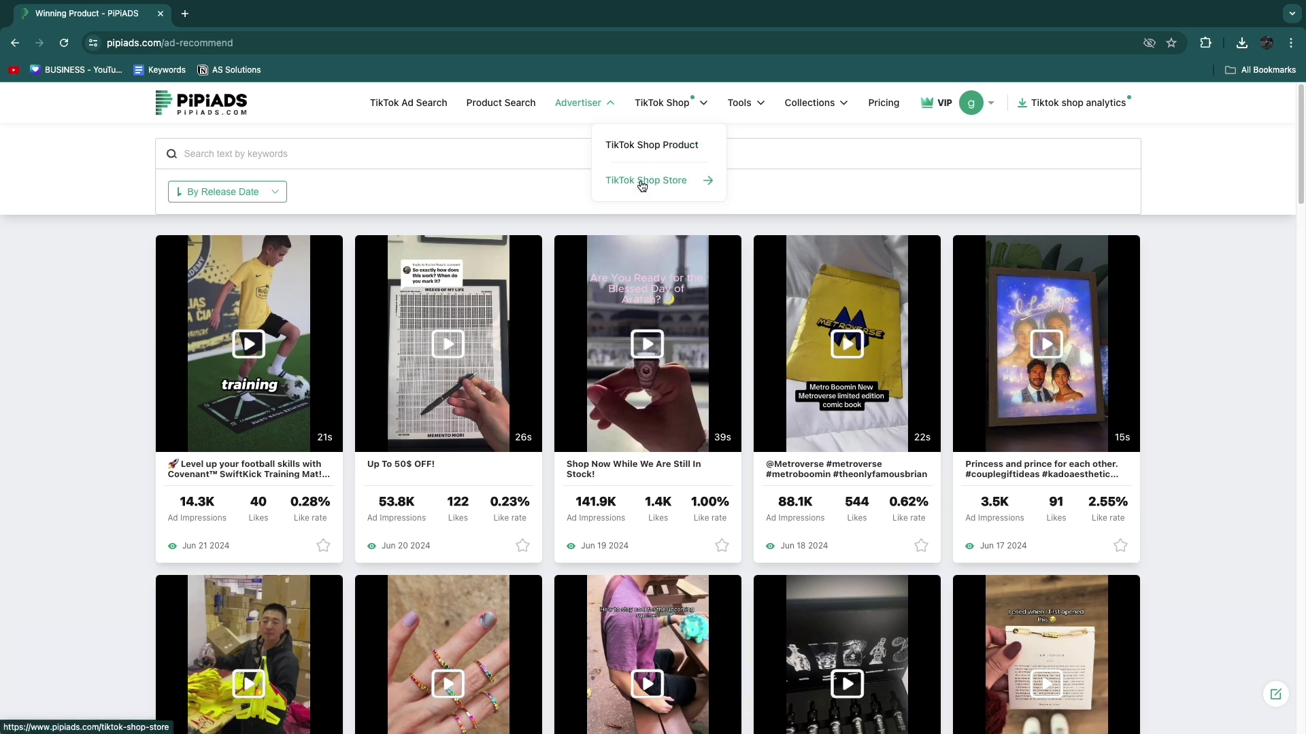
pyautogui.click(652, 145)
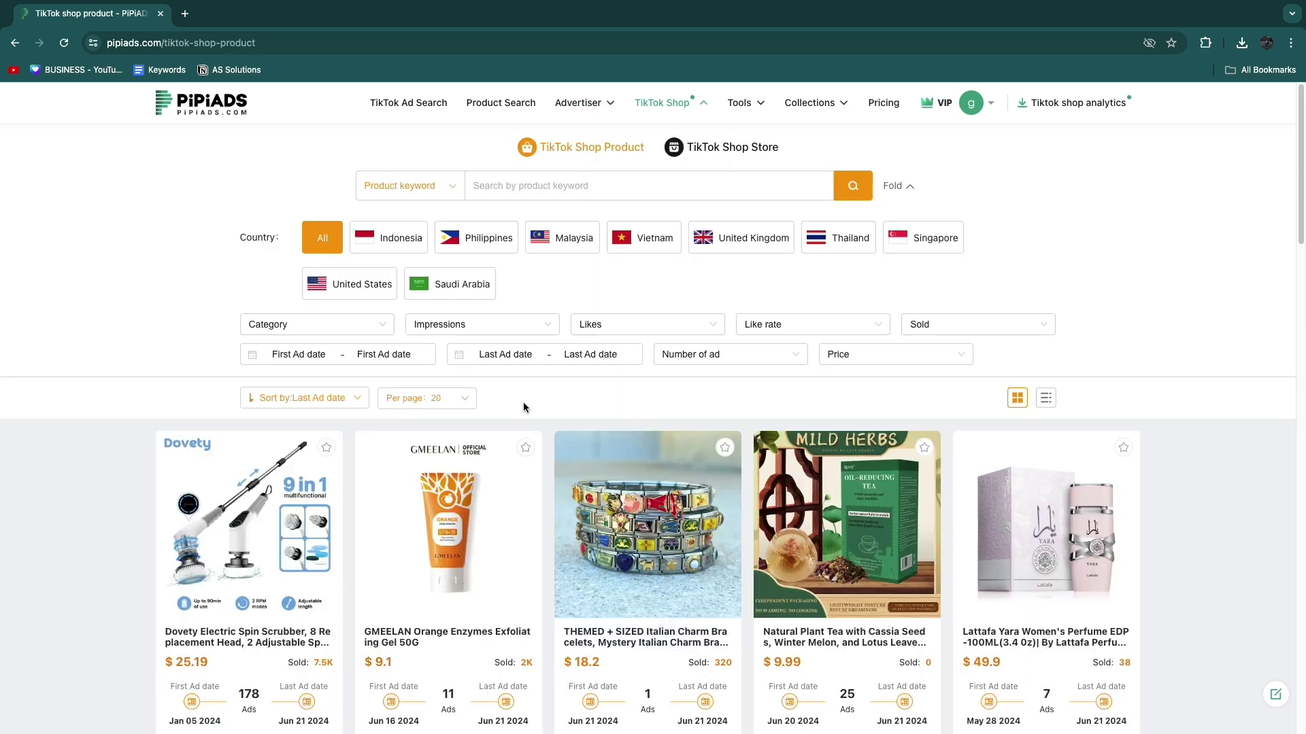
pyautogui.click(561, 187)
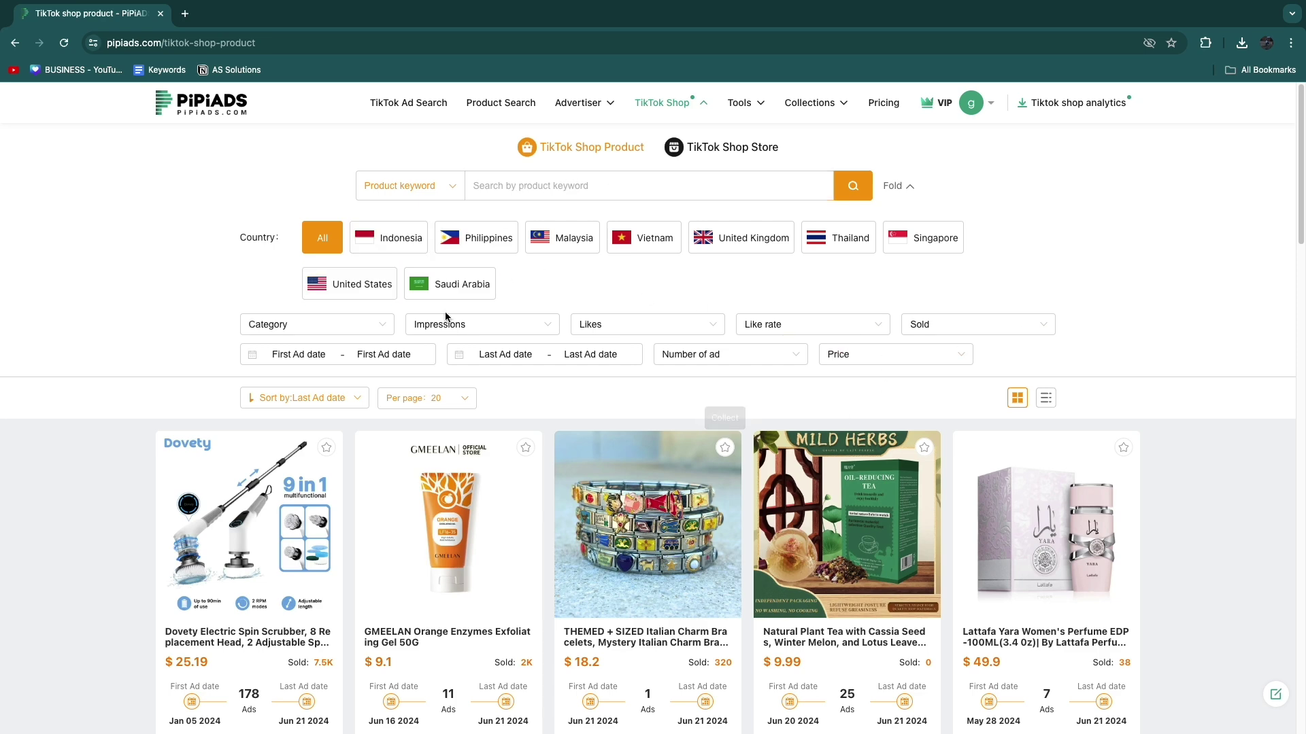
pyautogui.click(349, 284)
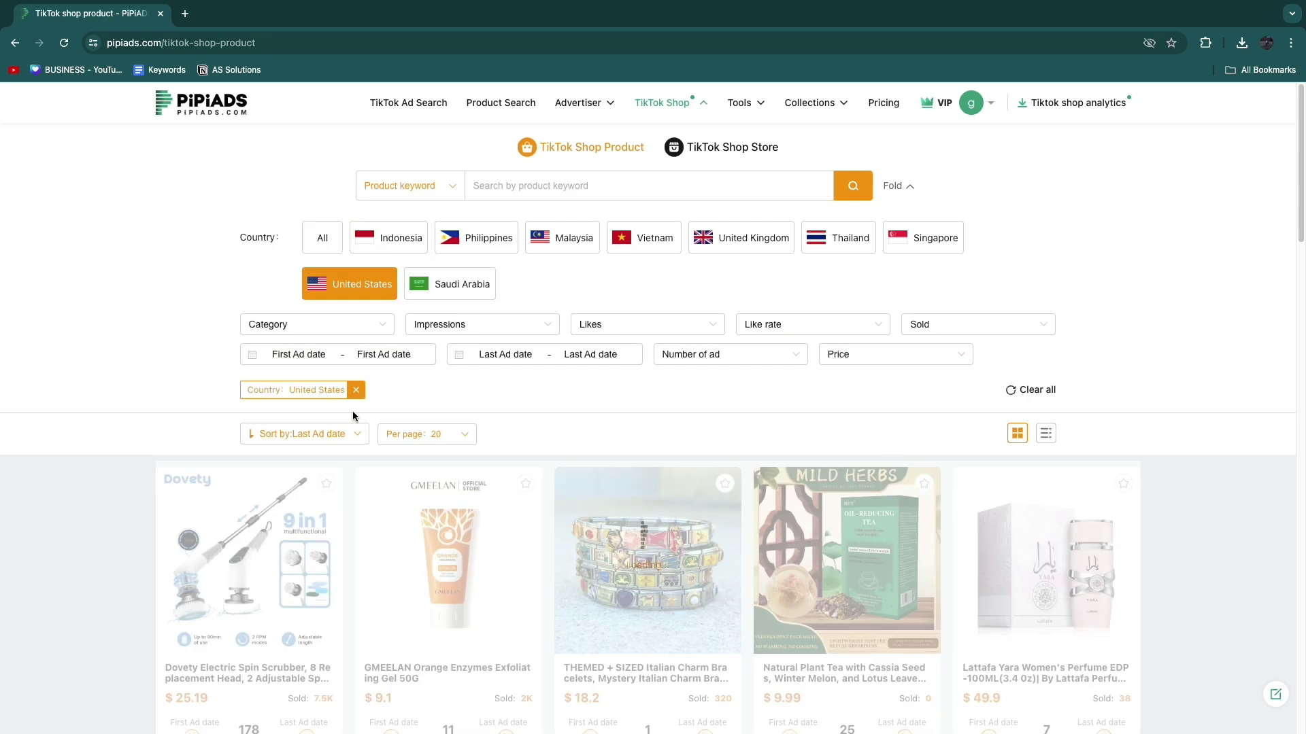
# Filter the shop products to the Kitchenware category and look through the results
pyautogui.click(306, 327)
pyautogui.scroll(-3, 299, 490)
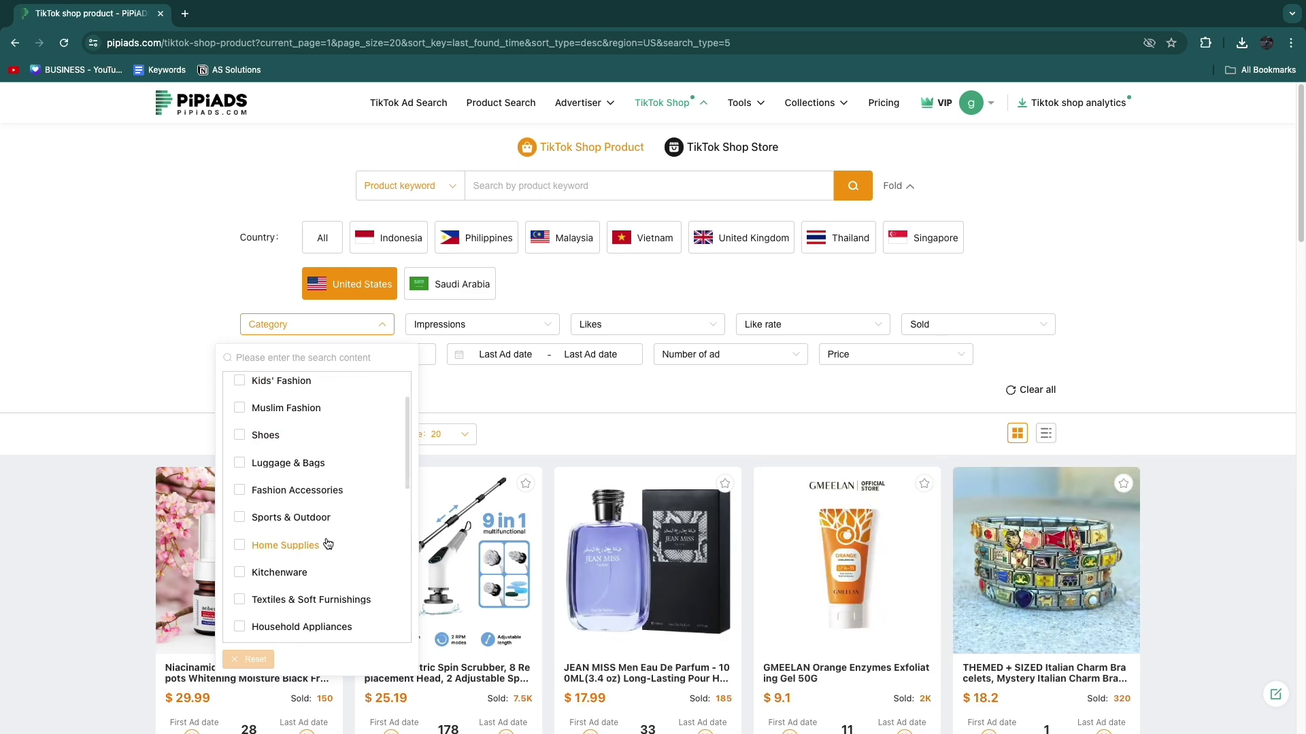
pyautogui.click(239, 550)
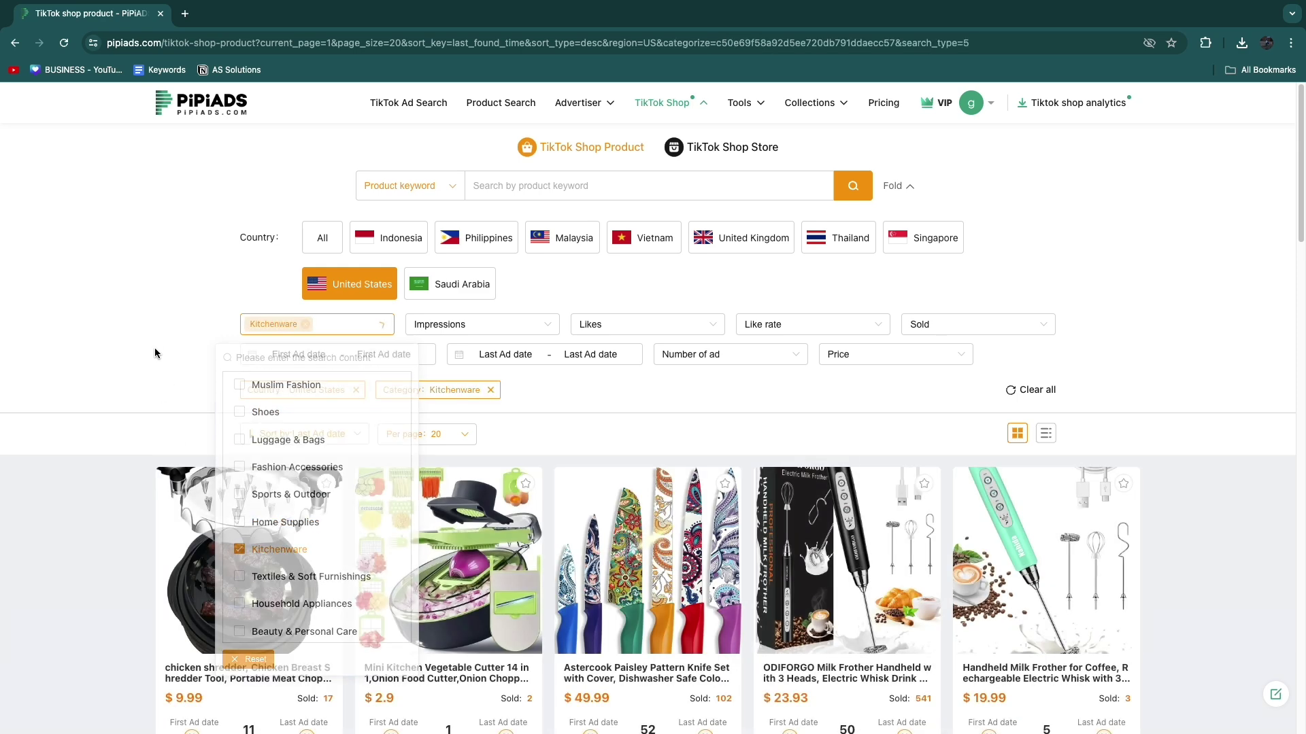
pyautogui.scroll(-2, 154, 361)
pyautogui.scroll(-2, 72, 420)
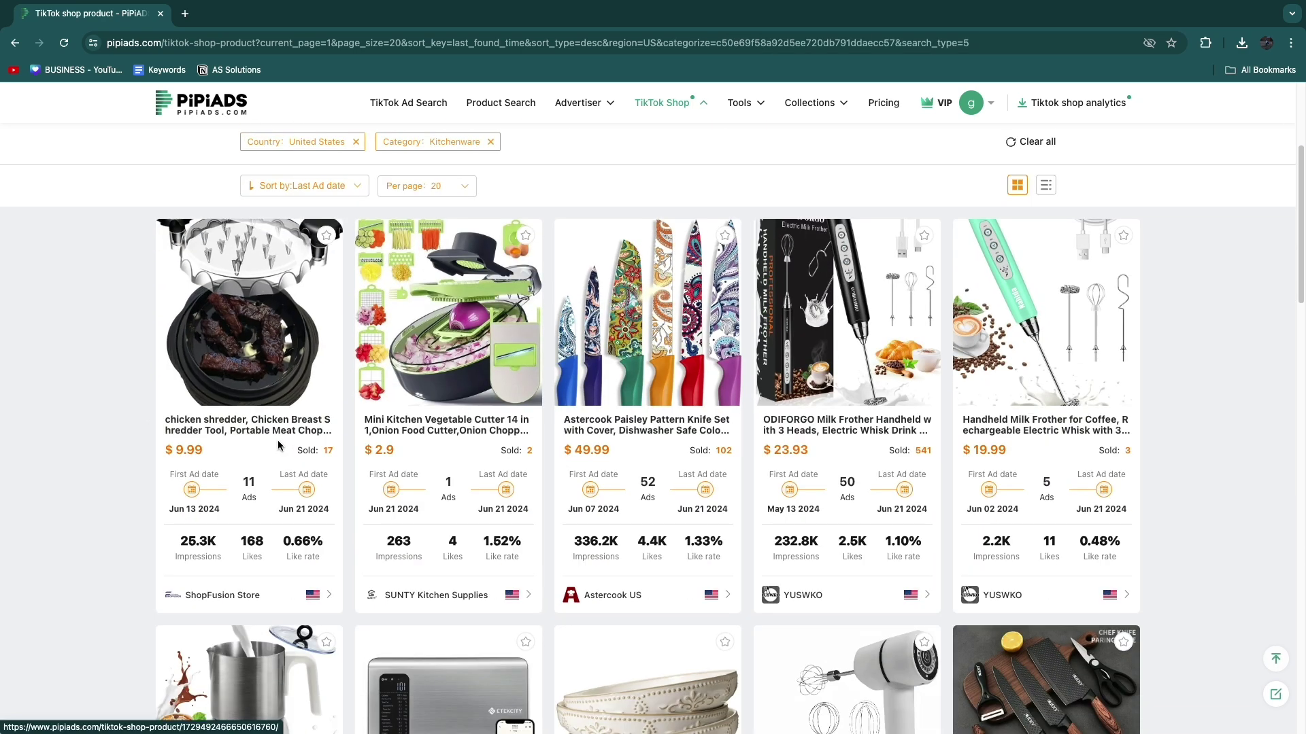
pyautogui.scroll(4, 114, 415)
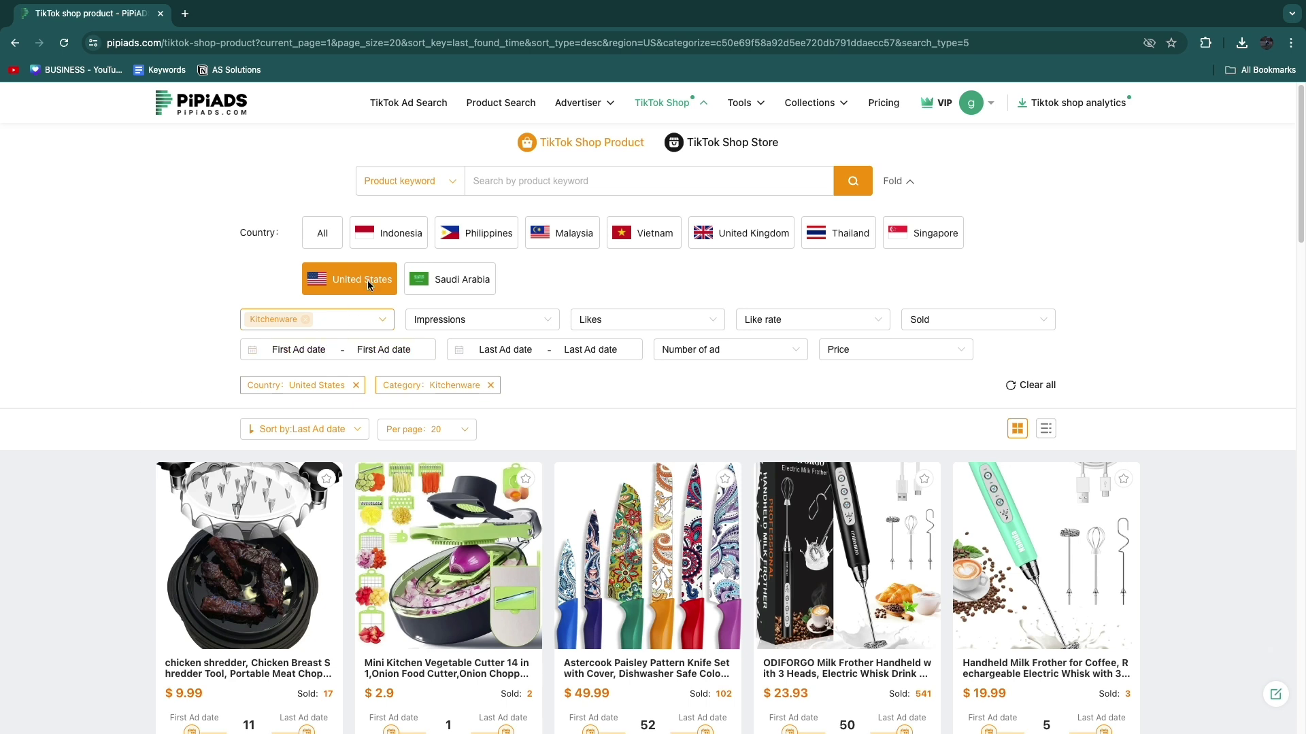
pyautogui.scroll(-1, 347, 284)
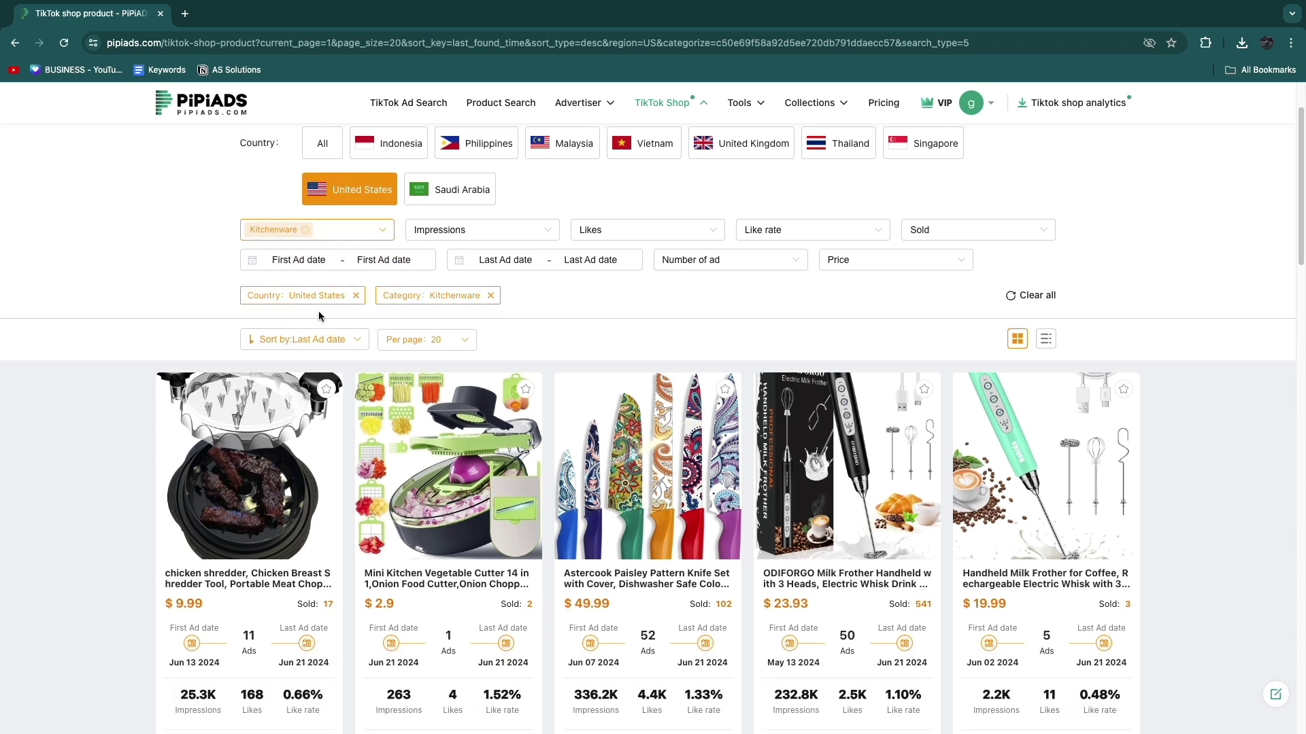
# Limit the kitchenware products to a last ad date within 15 days and review the listed products
pyautogui.click(502, 264)
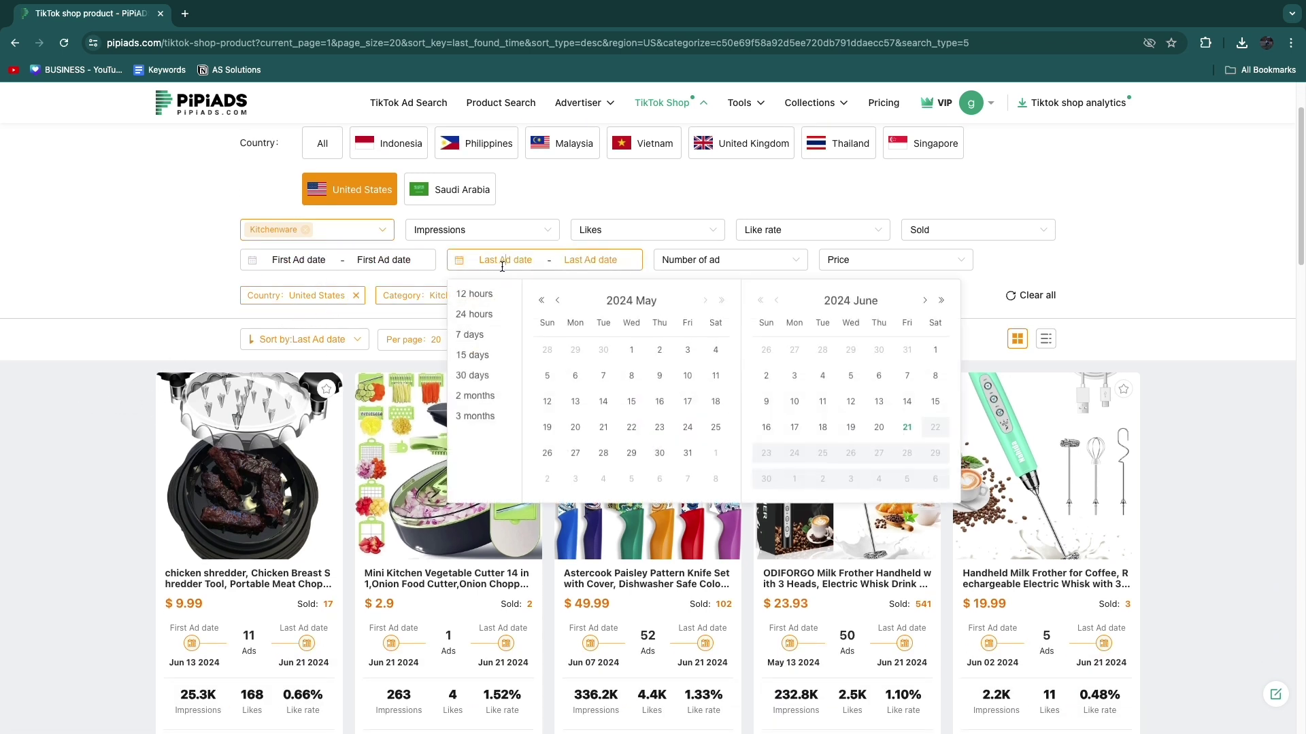
pyautogui.click(472, 355)
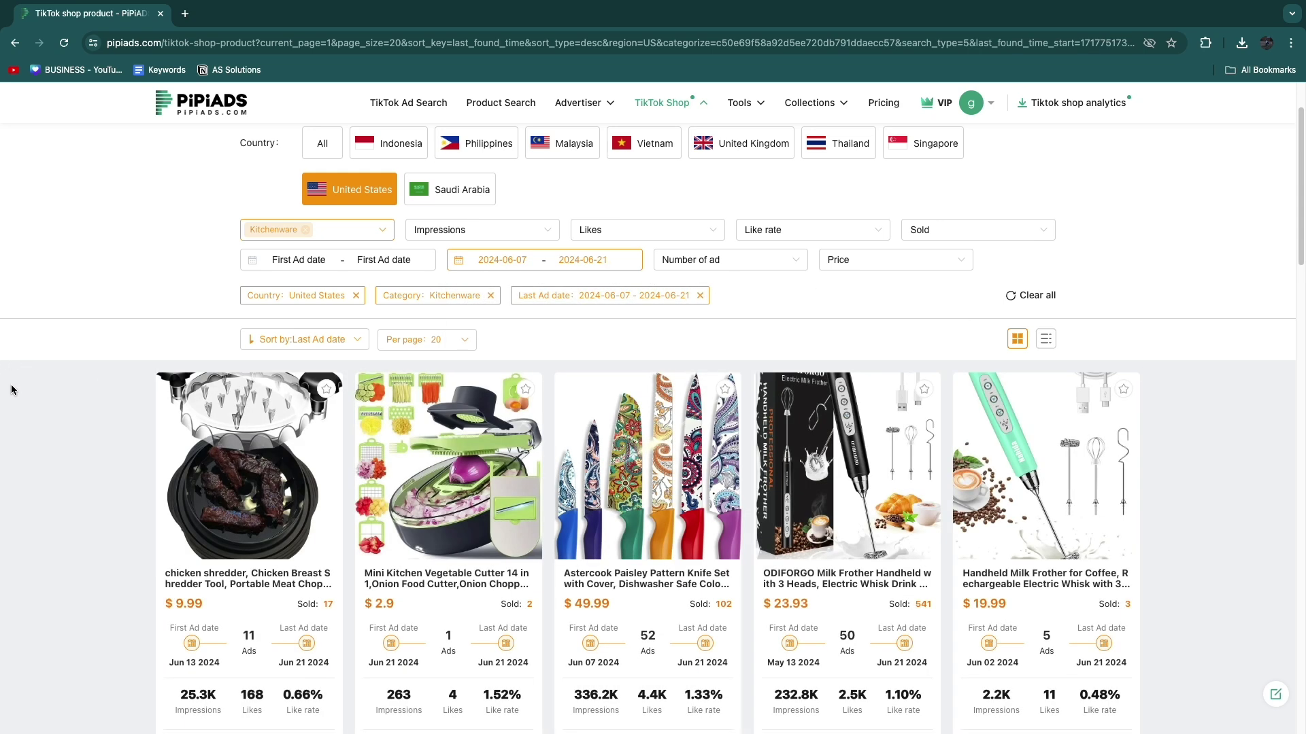
pyautogui.scroll(-1, 9, 391)
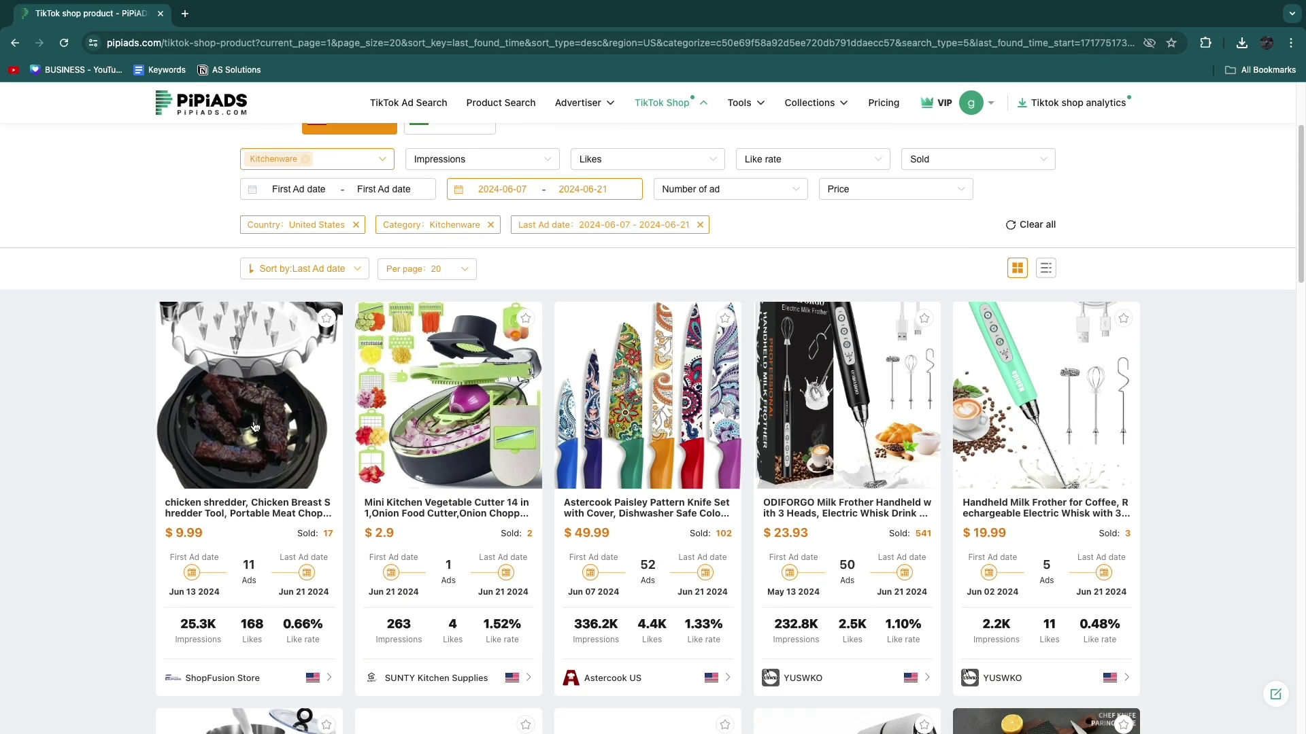
pyautogui.scroll(-1, 204, 442)
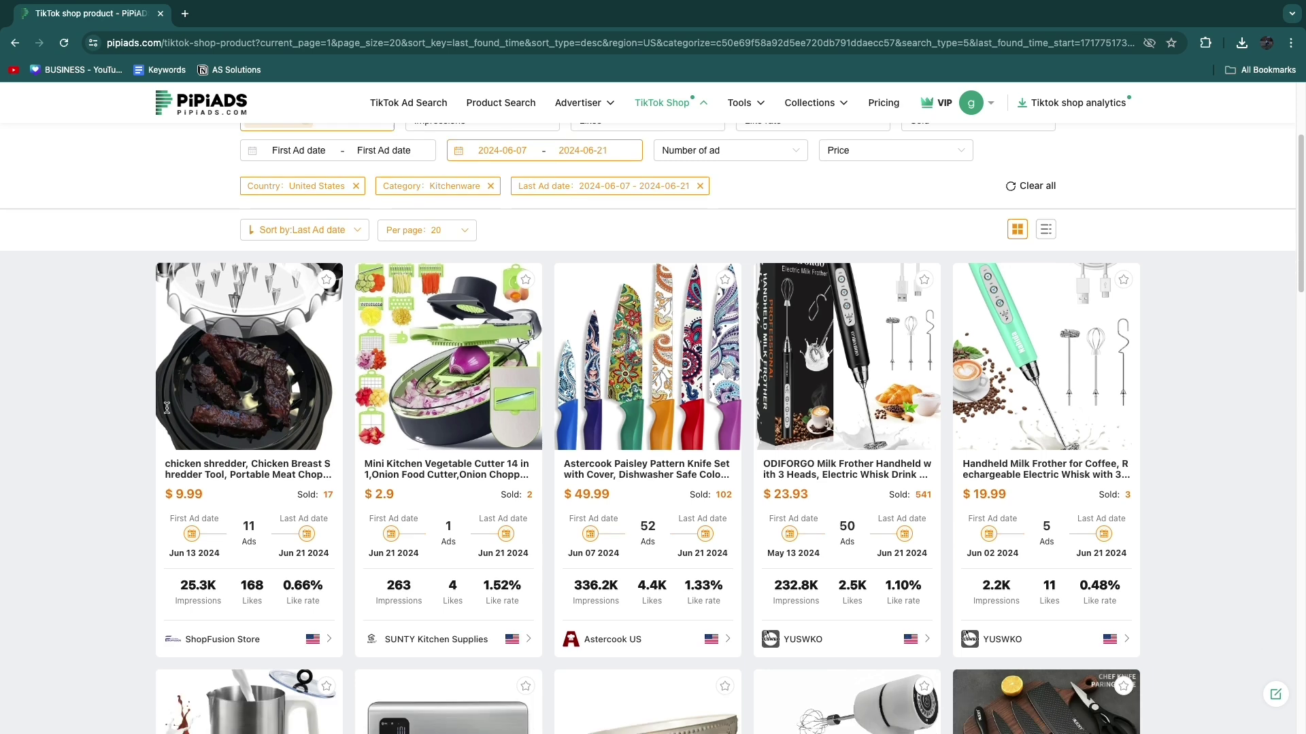
pyautogui.scroll(3, 91, 365)
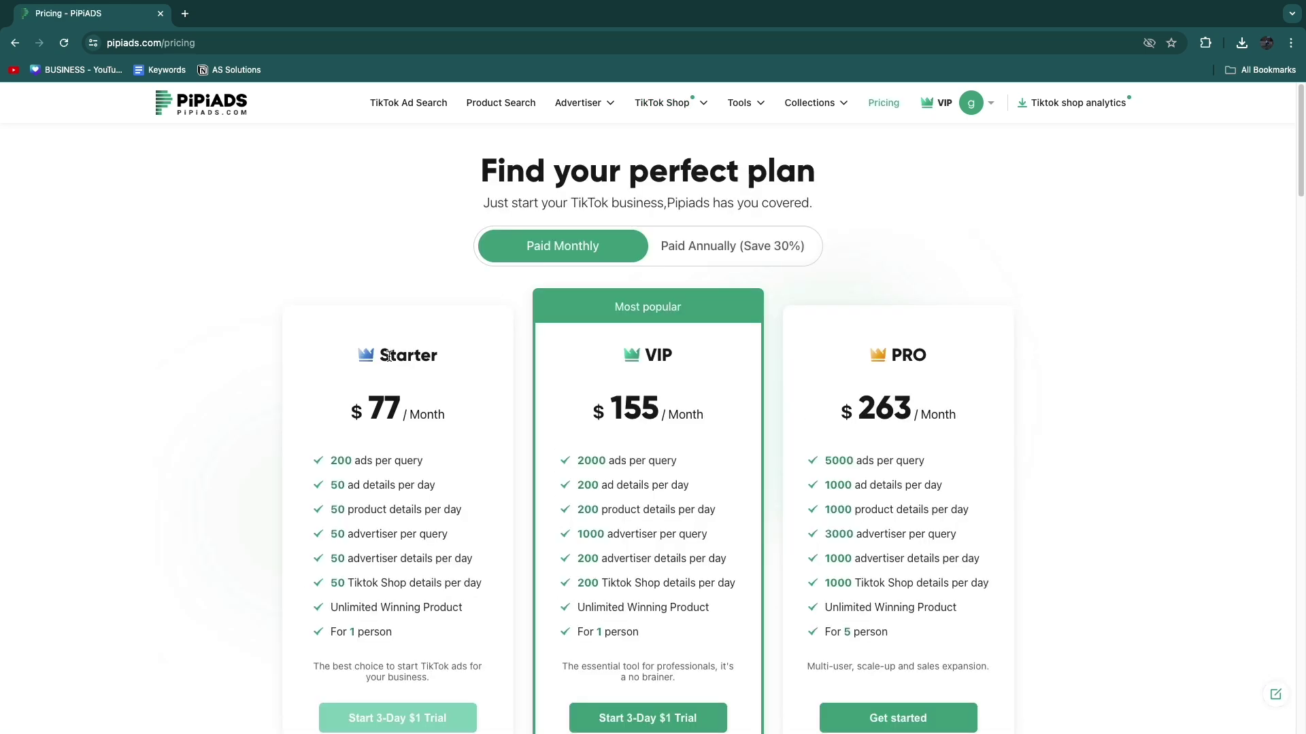
# Review the monthly plans on the Pricing page and open the 3-day $1 trial order for the VIP plan
pyautogui.moveTo(376, 357); pyautogui.dragTo(457, 357)
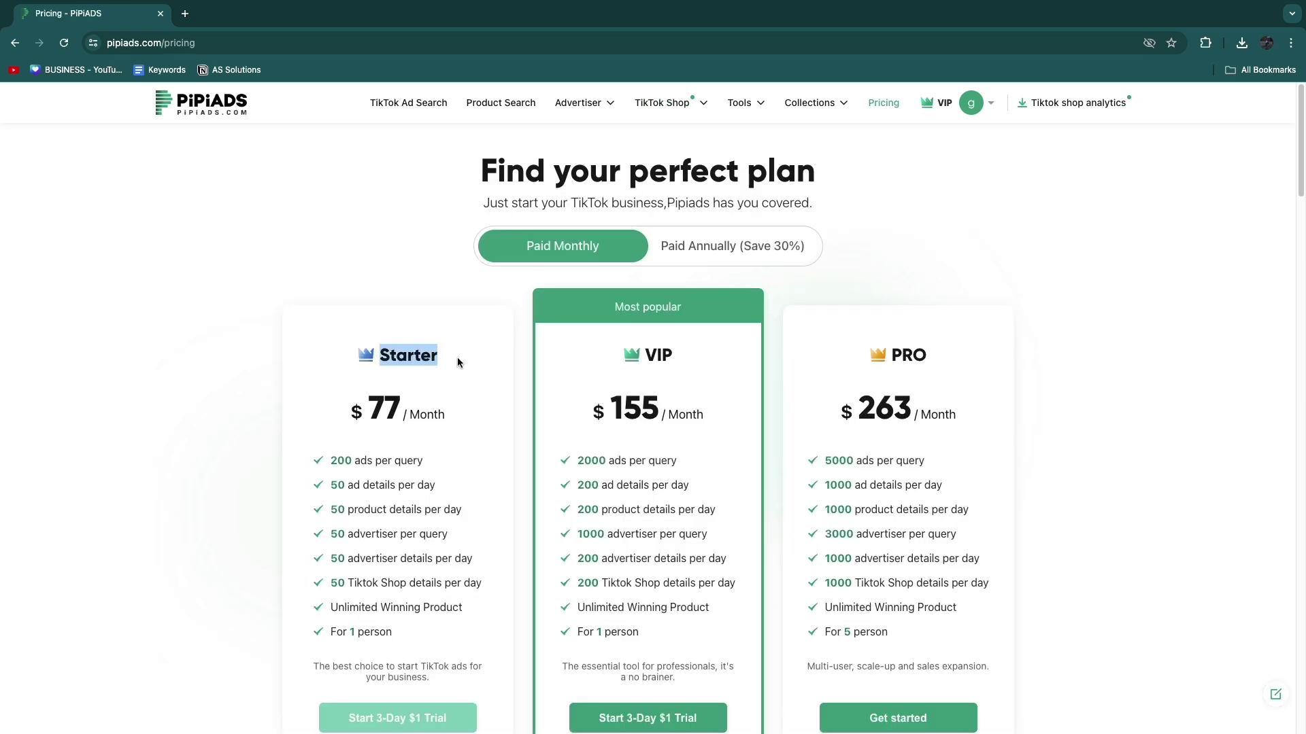
pyautogui.scroll(-2, 443, 234)
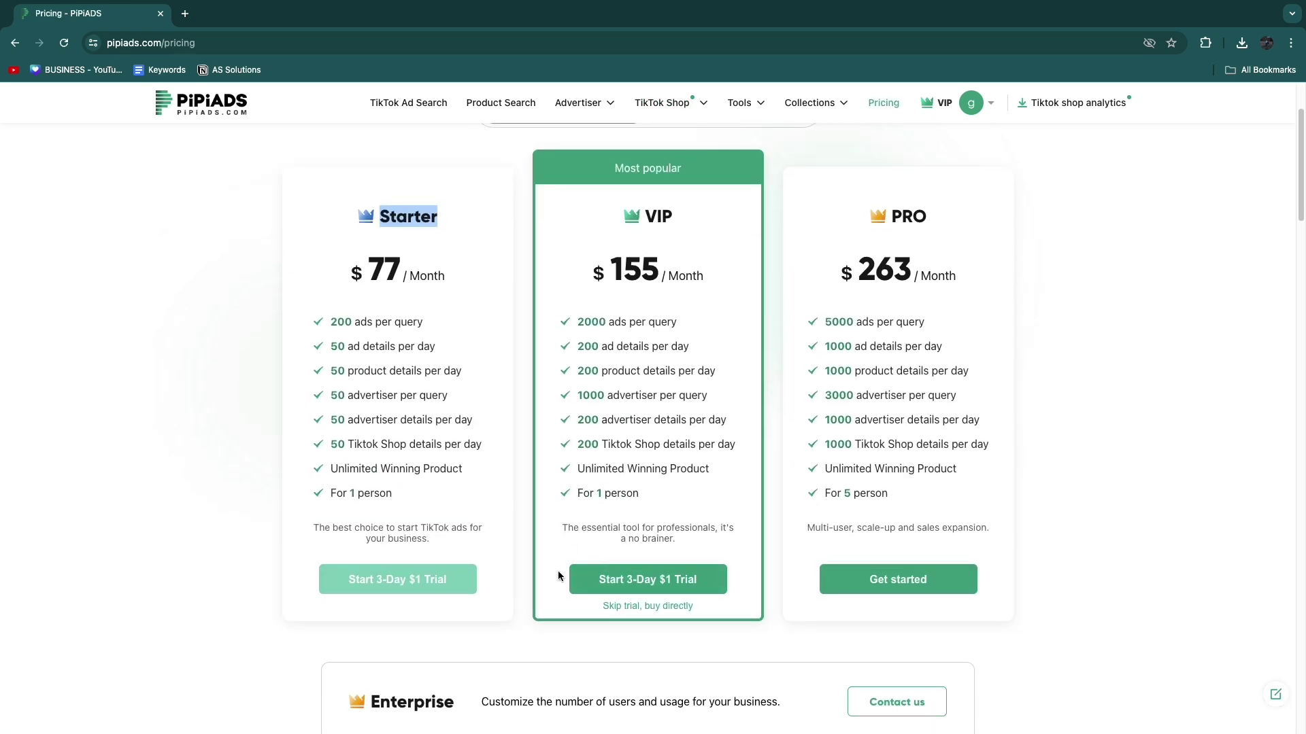
pyautogui.click(575, 578)
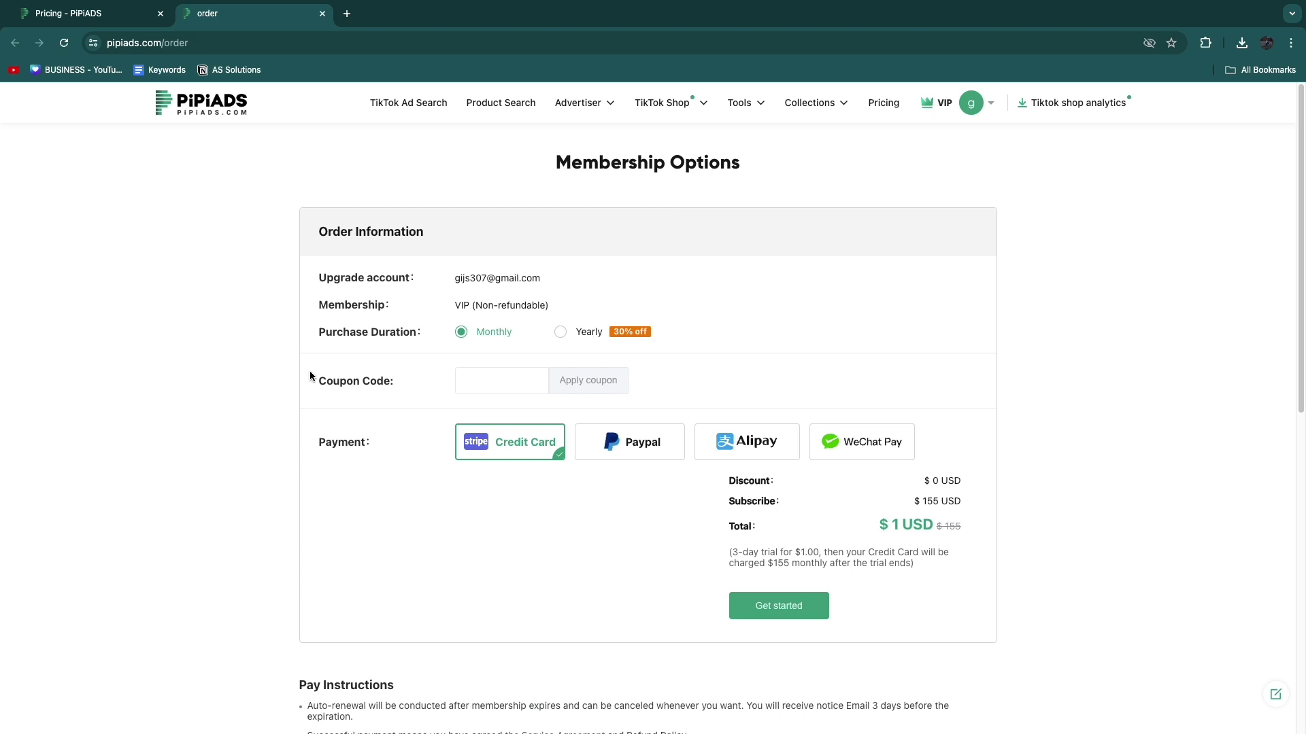
# Apply the coupon code HOWTOSTUFF to the VIP order and set the purchase duration to Yearly
pyautogui.moveTo(310, 376); pyautogui.dragTo(444, 391)
pyautogui.click(522, 387)
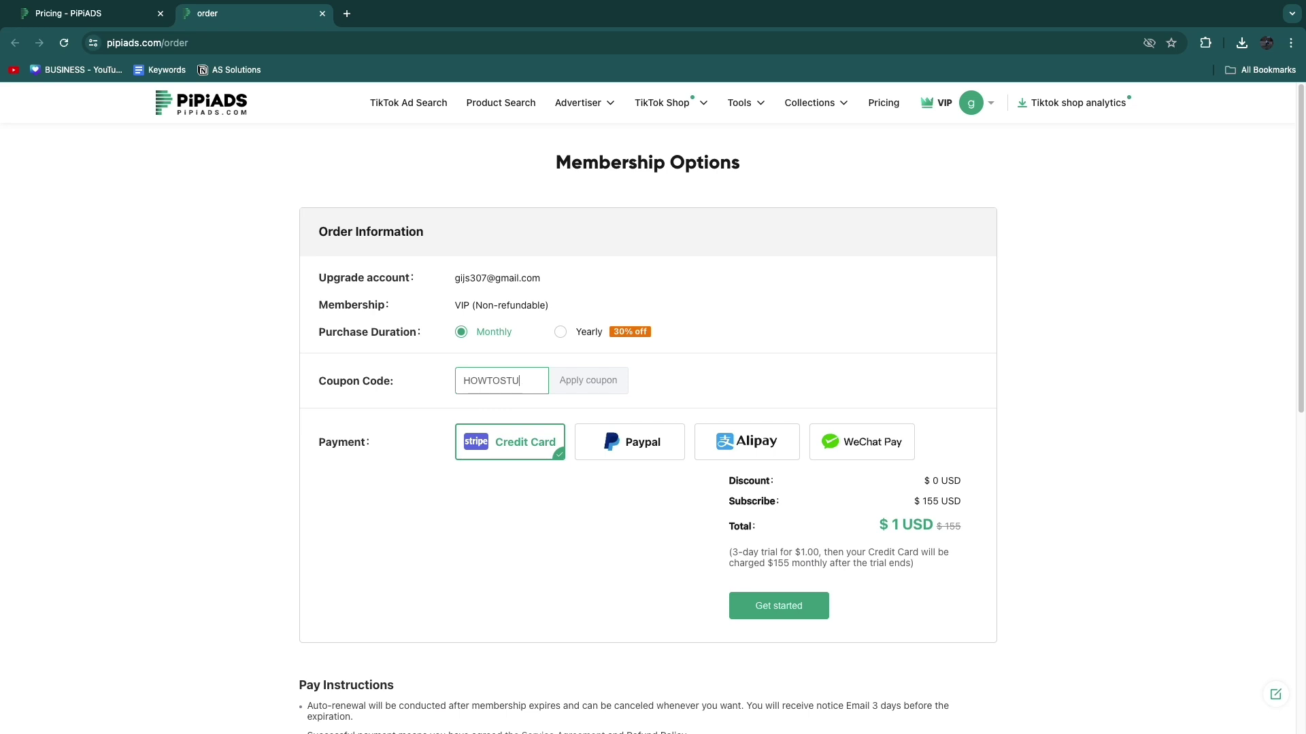
pyautogui.click(612, 383)
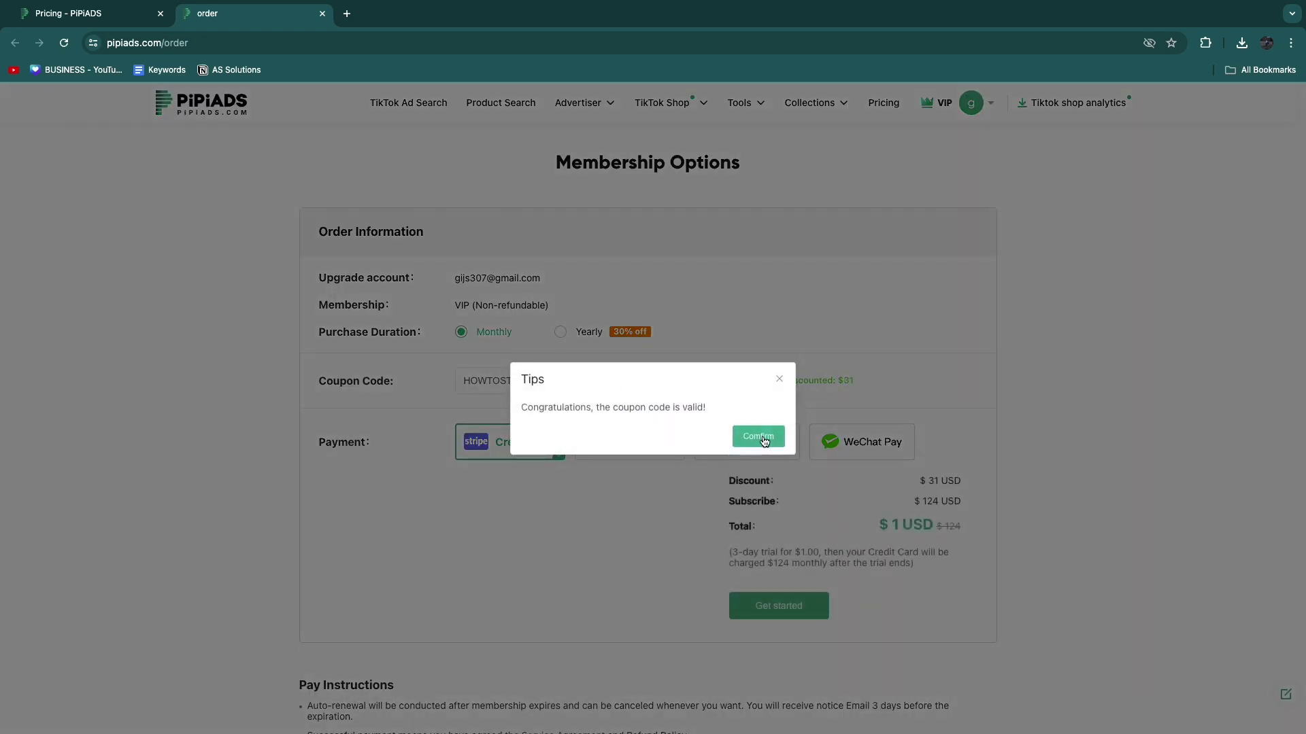
pyautogui.click(758, 437)
pyautogui.moveTo(679, 379); pyautogui.dragTo(706, 382)
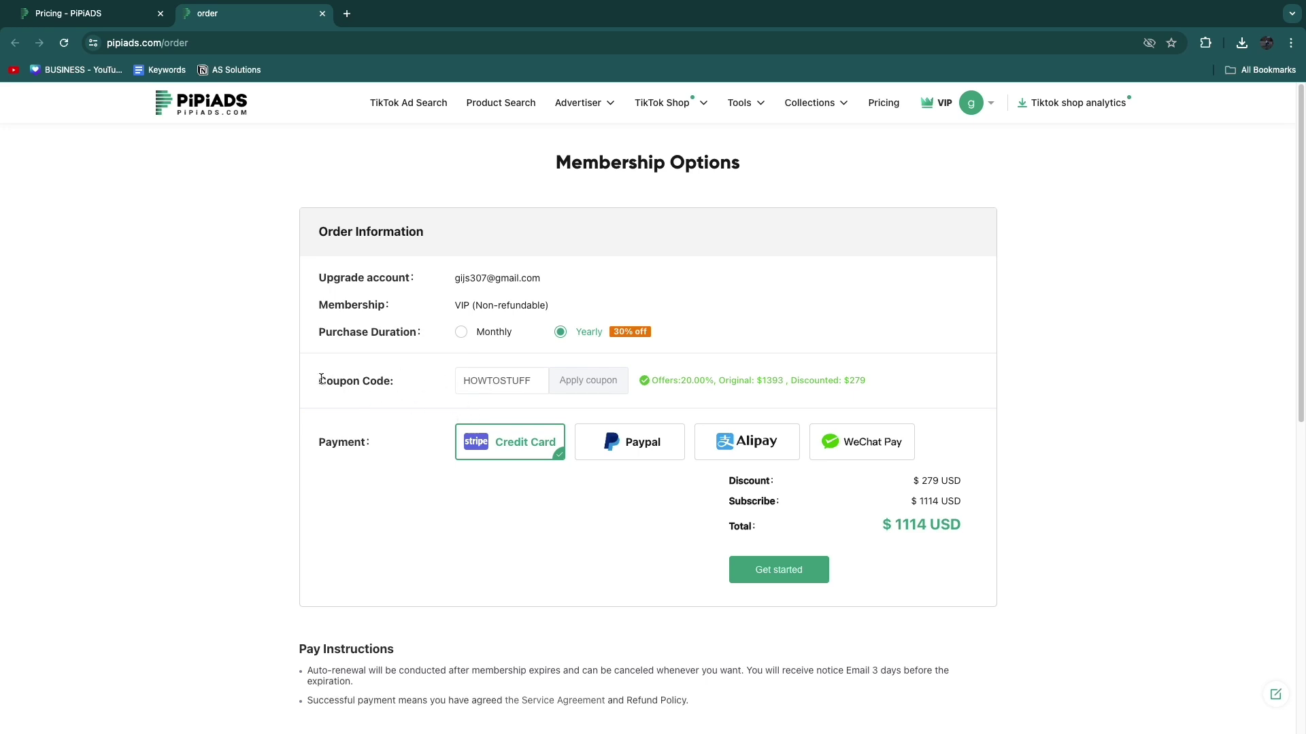
pyautogui.moveTo(464, 381); pyautogui.dragTo(537, 383)
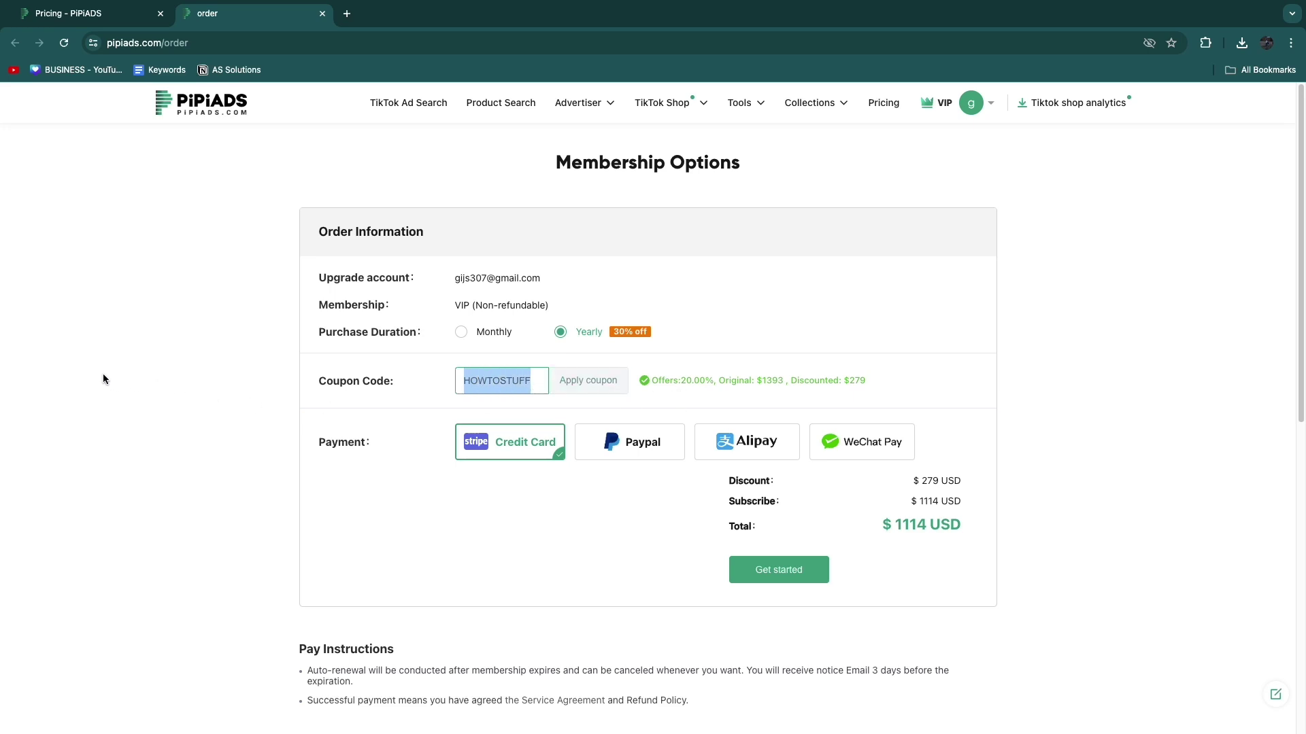
# Return to the pricing page and go from there to the site's home page
pyautogui.click(71, 14)
pyautogui.scroll(3, 163, 170)
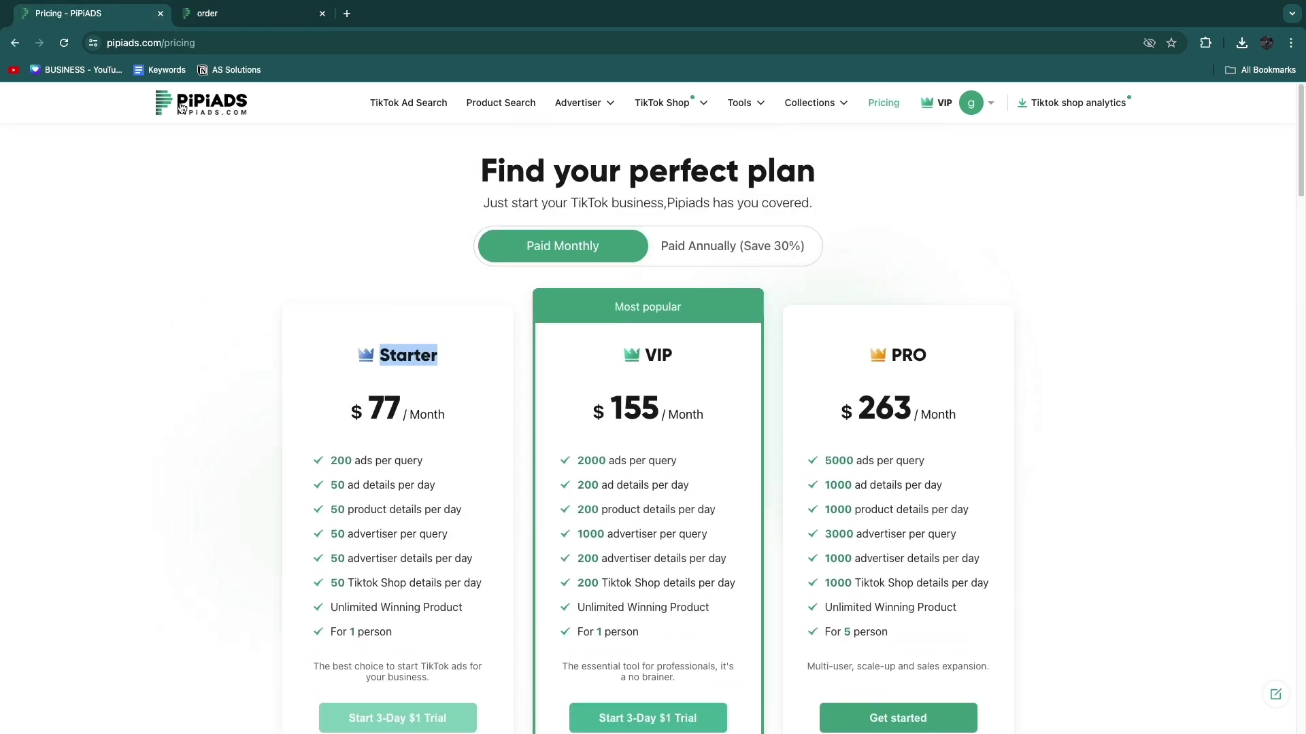
pyautogui.click(181, 109)
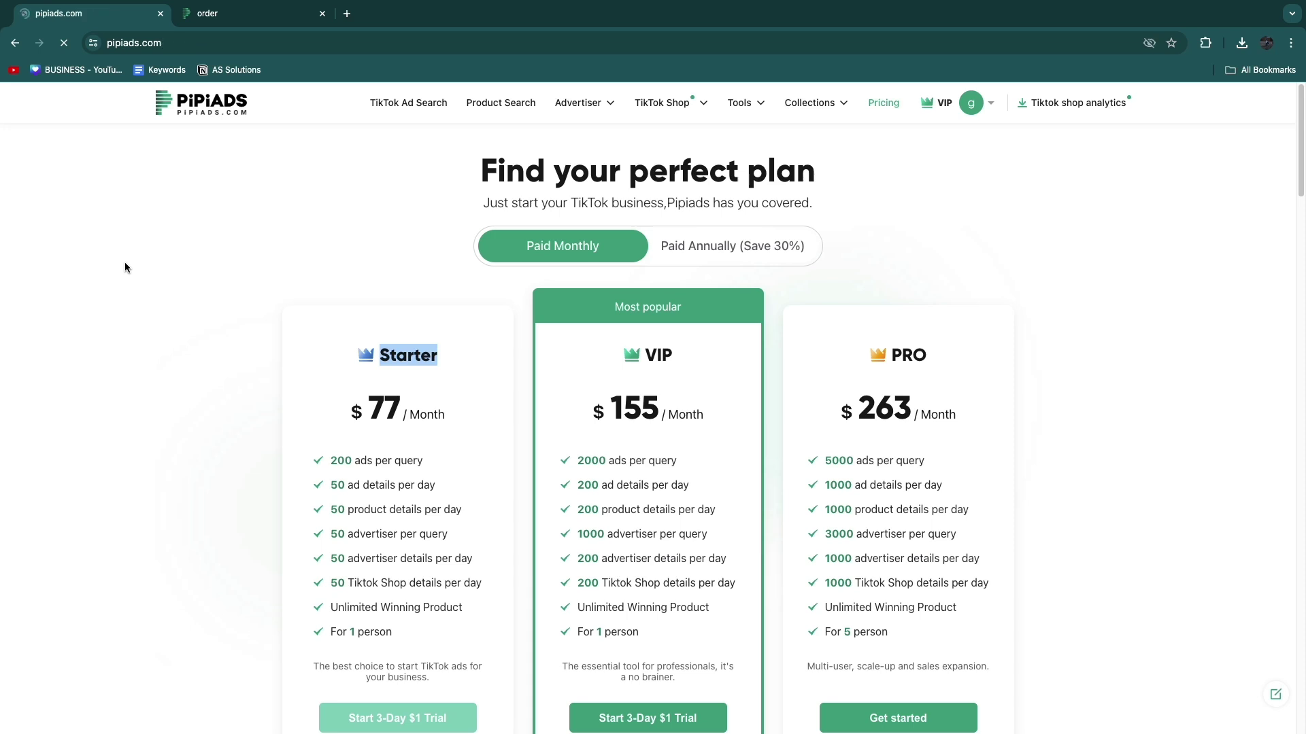